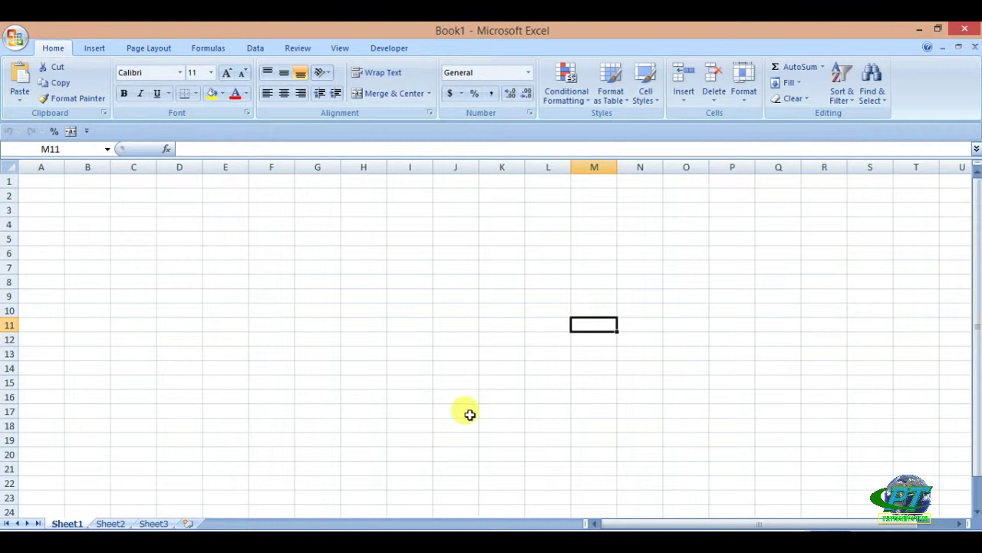
Step: Open the Office Button menu in the blank Book1 workbook
left_click(426, 383)
left_click(347, 310)
left_click(273, 283)
left_click(317, 326)
left_click(323, 366)
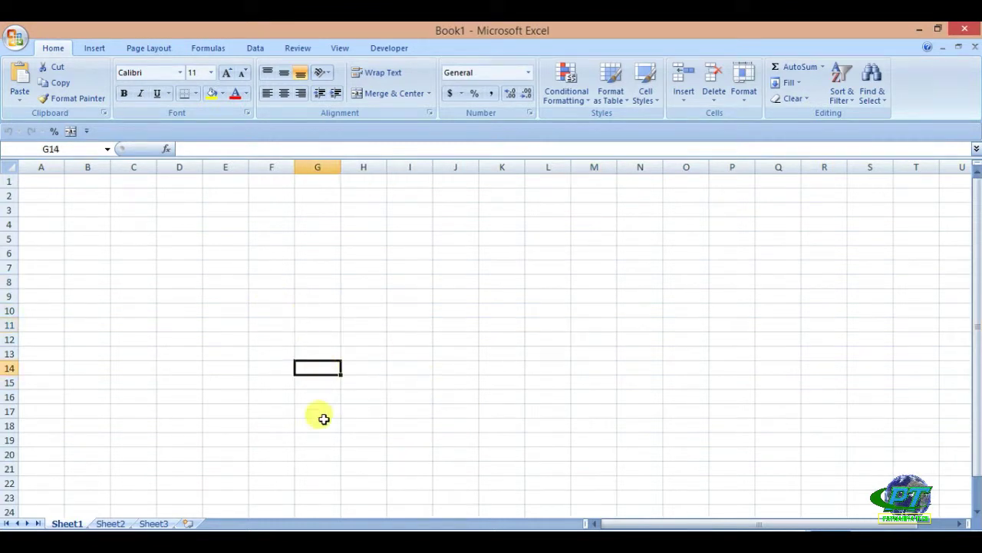
left_click(228, 311)
left_click(405, 281)
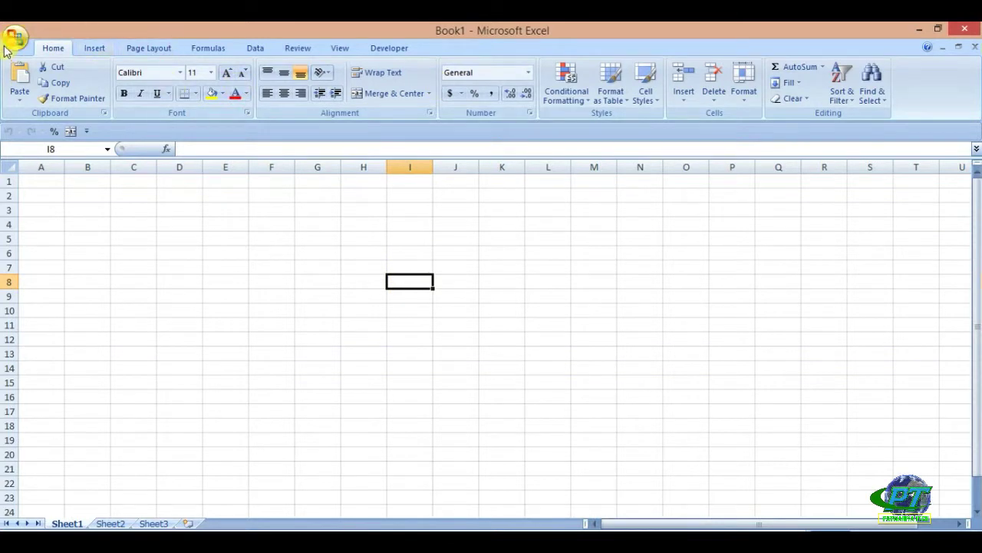
left_click(16, 36)
Step: Save the empty workbook as 'new file' in Documents
left_click(42, 135)
type("new file")
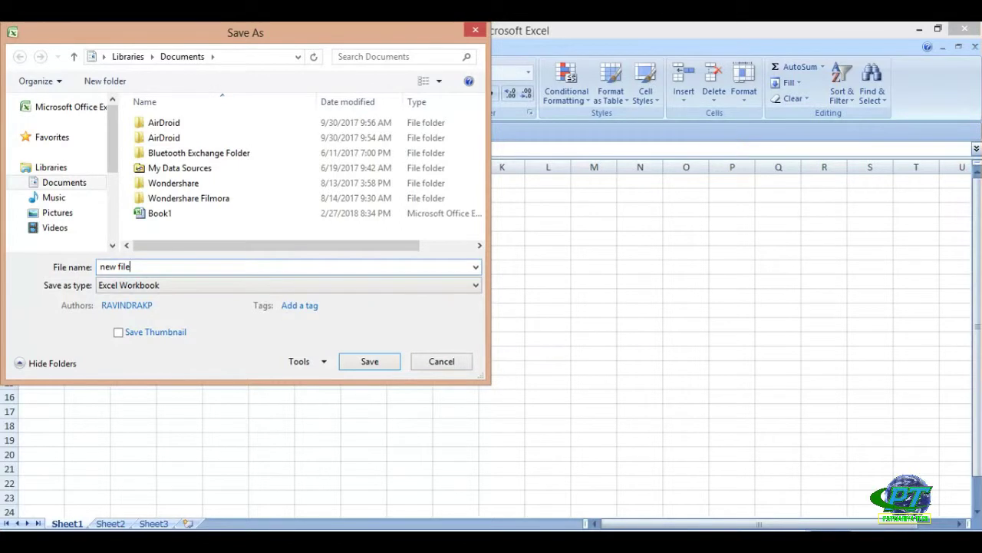
key("Return")
left_click(127, 266)
left_click(142, 339)
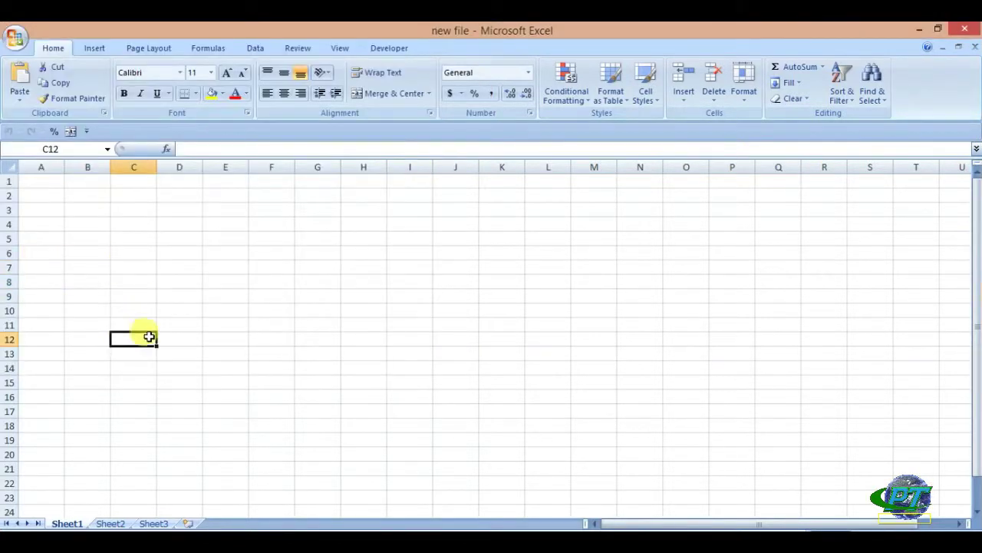
scroll(186, 436, "down", 3)
scroll(187, 432, "up", 3)
Step: Select a few ranges on the sheet, ending on cell A1 for the headers
key("Up")
key("Up")
key("Up")
key("Left")
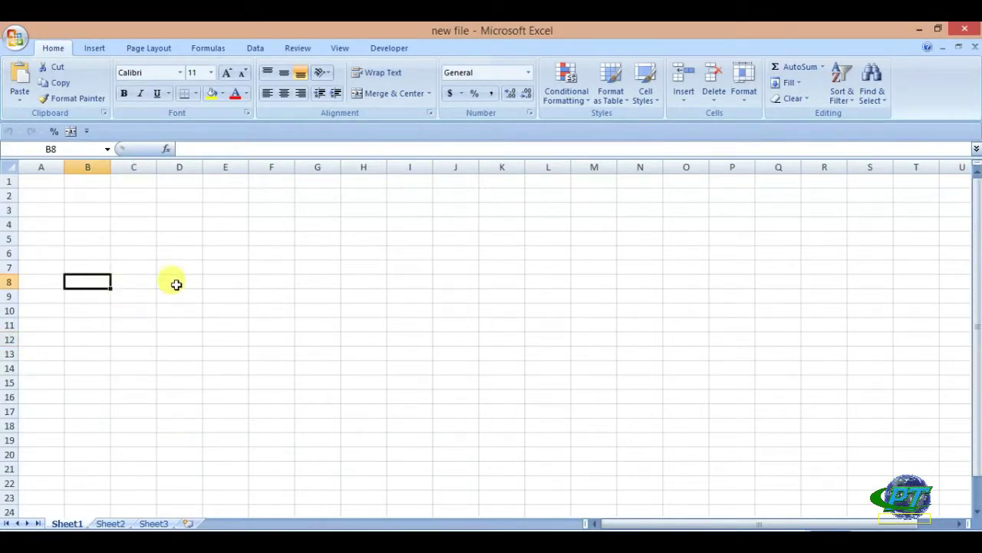
key("Right")
key("Right")
key("Right")
left_click_drag(171, 253, 368, 346)
left_click(235, 357)
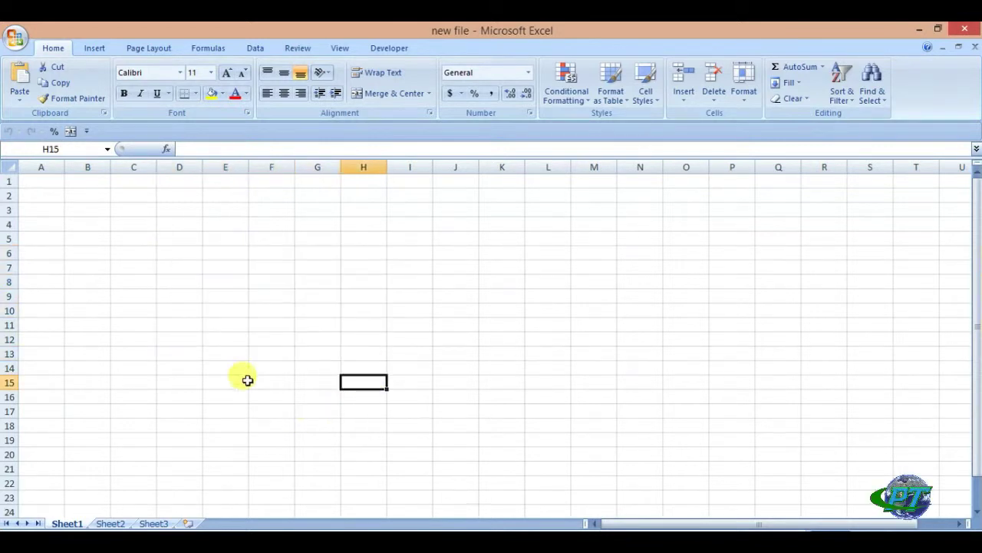
left_click_drag(188, 252, 314, 344)
left_click(315, 419)
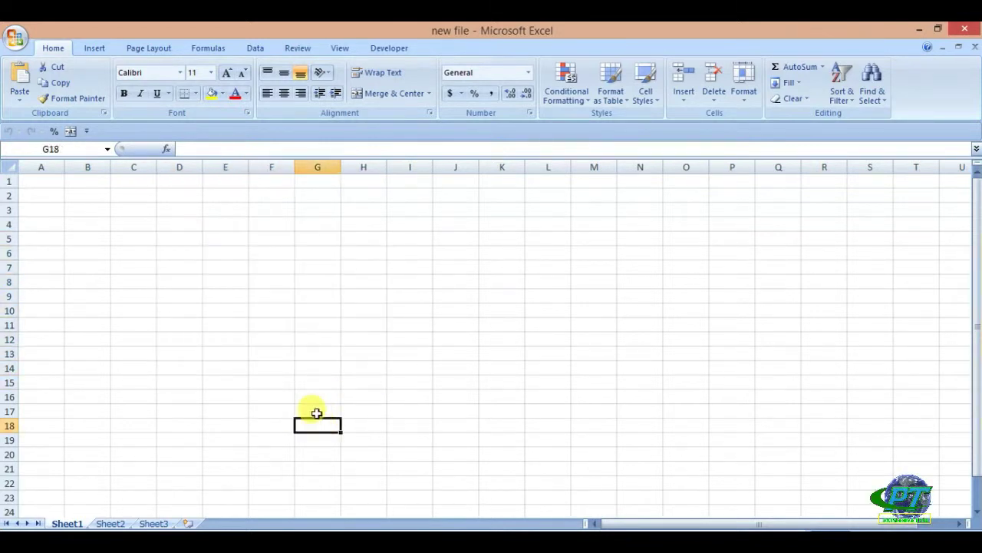
left_click(34, 184)
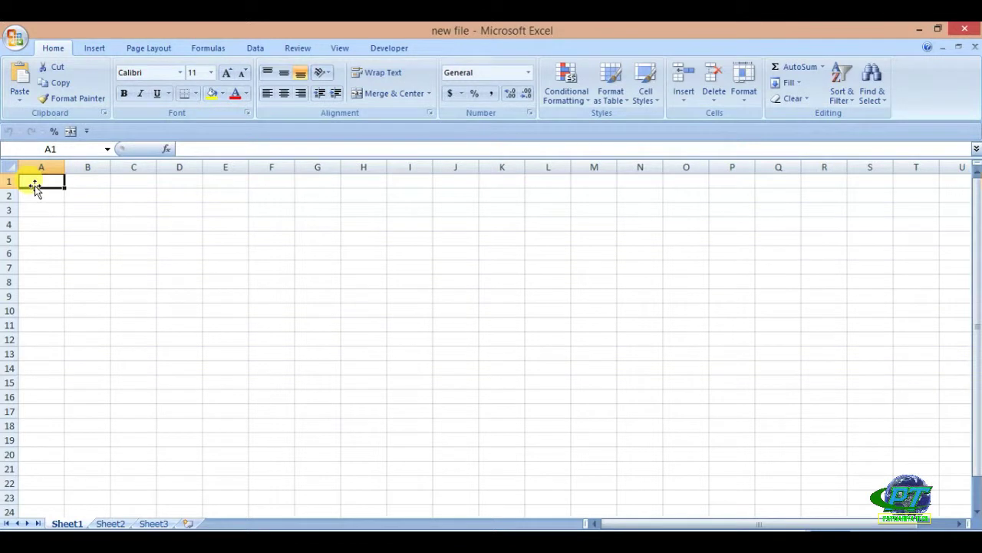
Step: Enter the headers 'roll' in A1 and 'students name' in B1
type("roll")
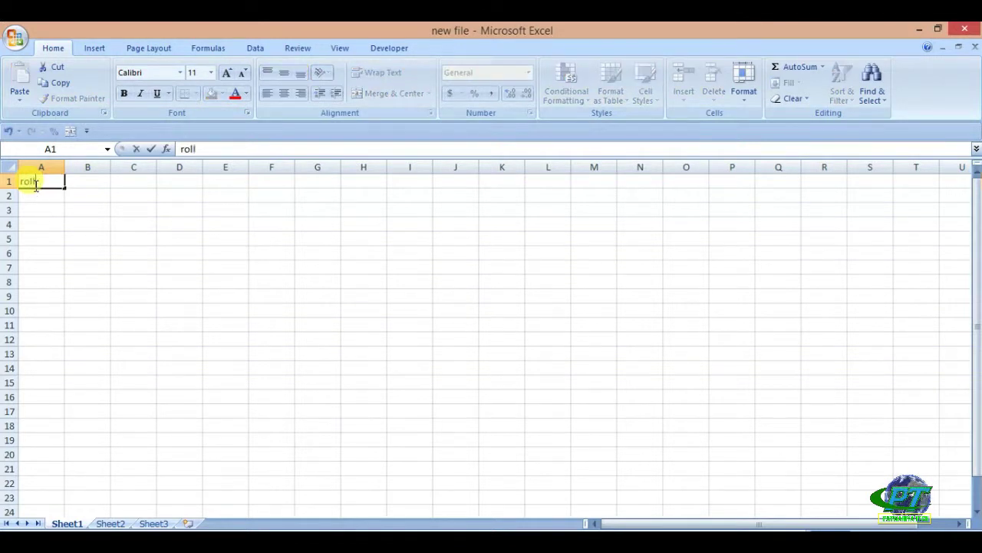
key("Tab")
type("stu")
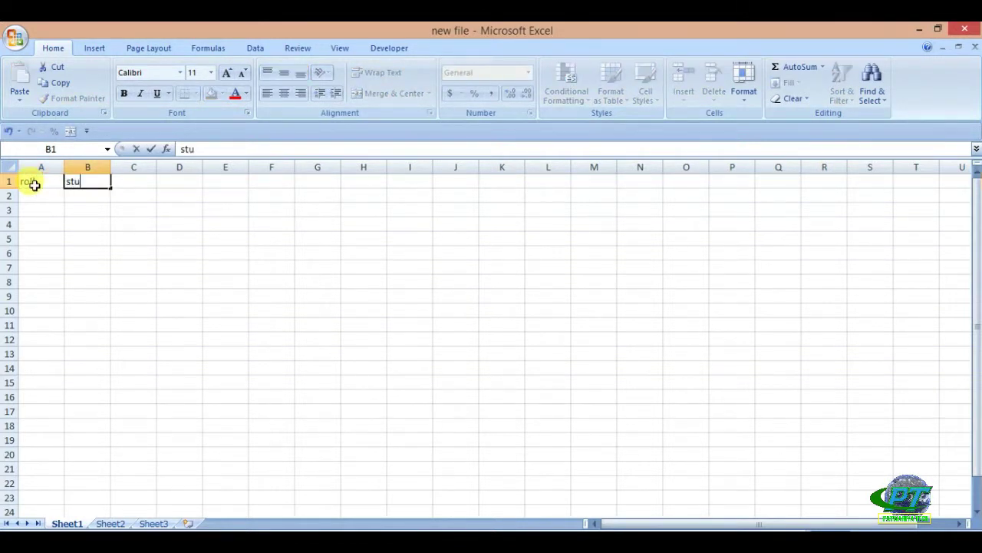
type("dents name")
left_click(36, 191)
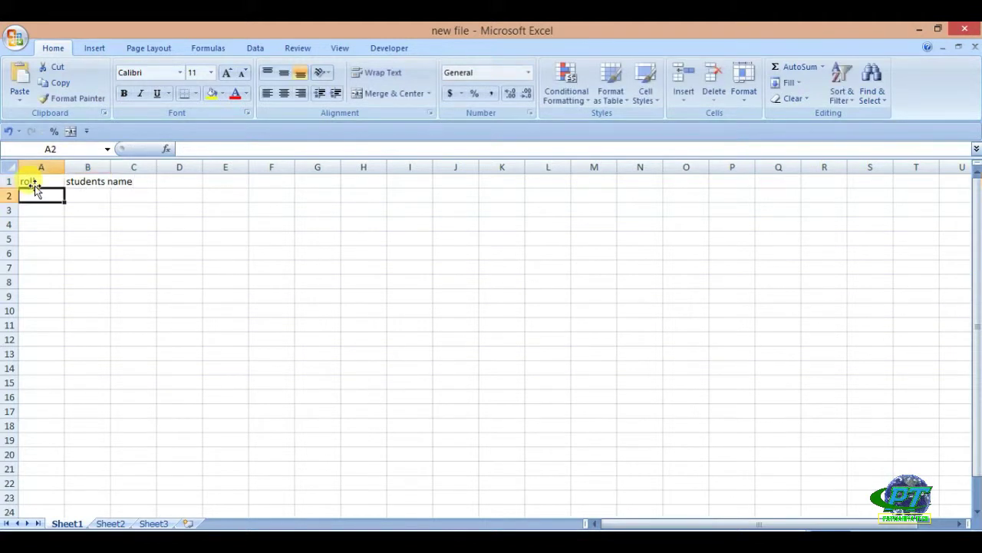
Step: Fill roll numbers 1–22 down A2:A23 from a 1, 2, 3 pattern, and widen column B
type("1")
key("Return")
type("2")
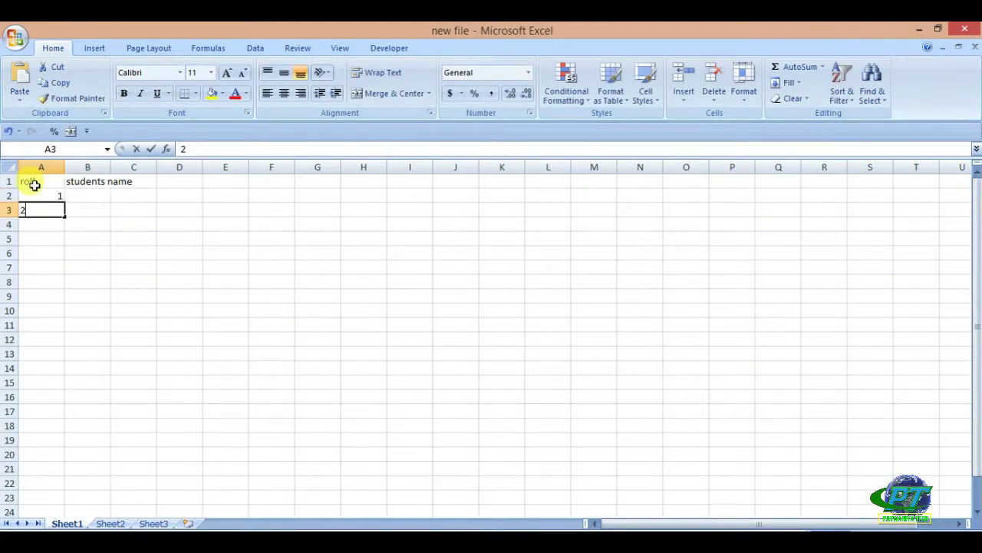
key("Return")
type("3")
key("Return")
left_click_drag(42, 205, 48, 497)
left_click(169, 398)
left_click(99, 195)
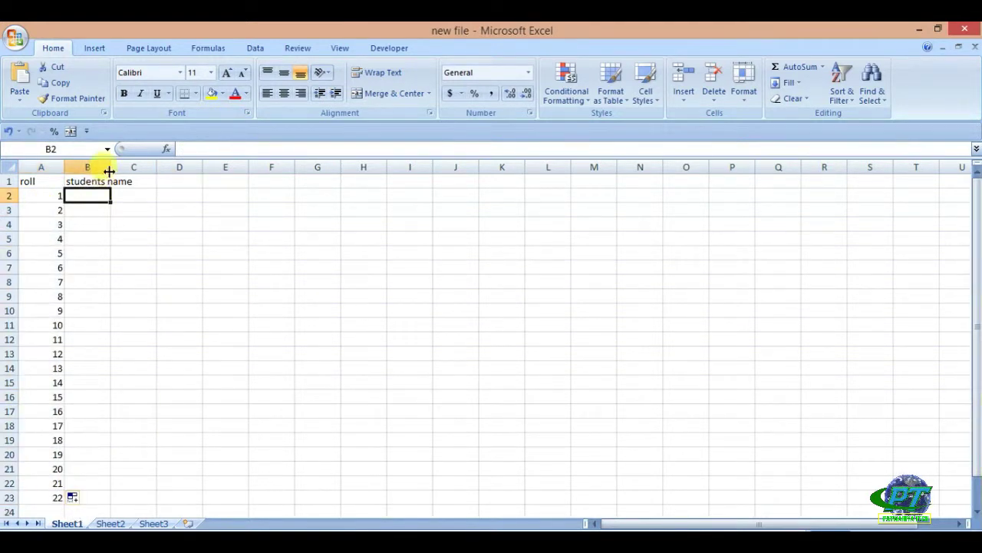
left_click_drag(110, 166, 137, 167)
Step: Enter student names in B2:B12: DEEPAK, MOHAN, ROHAN, AMIT, SUMIT, DEV, RAJ, AJAY, RAVI, BHANU
type("de")
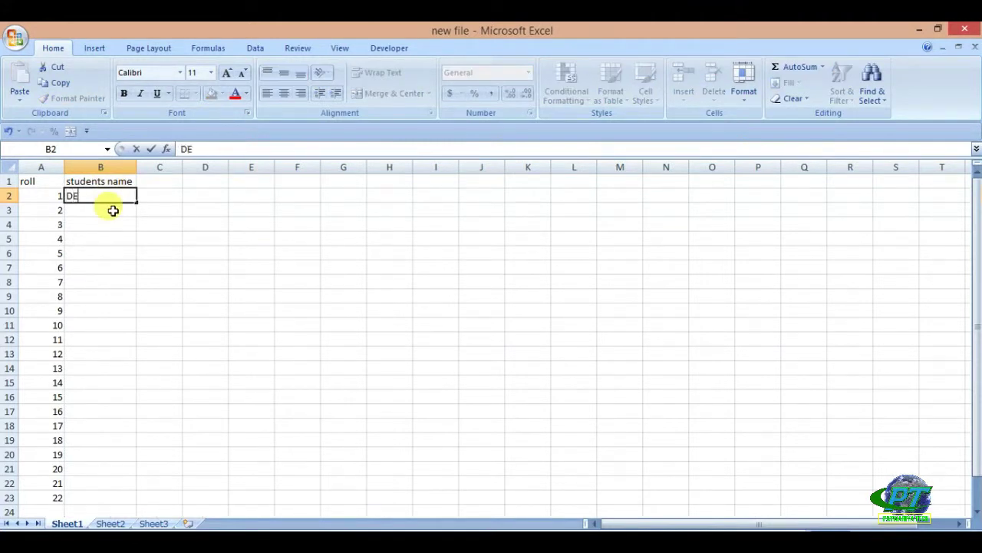
key("Return")
type("MOHAN")
key("Return")
type("S")
key("Return")
type("ROHA")
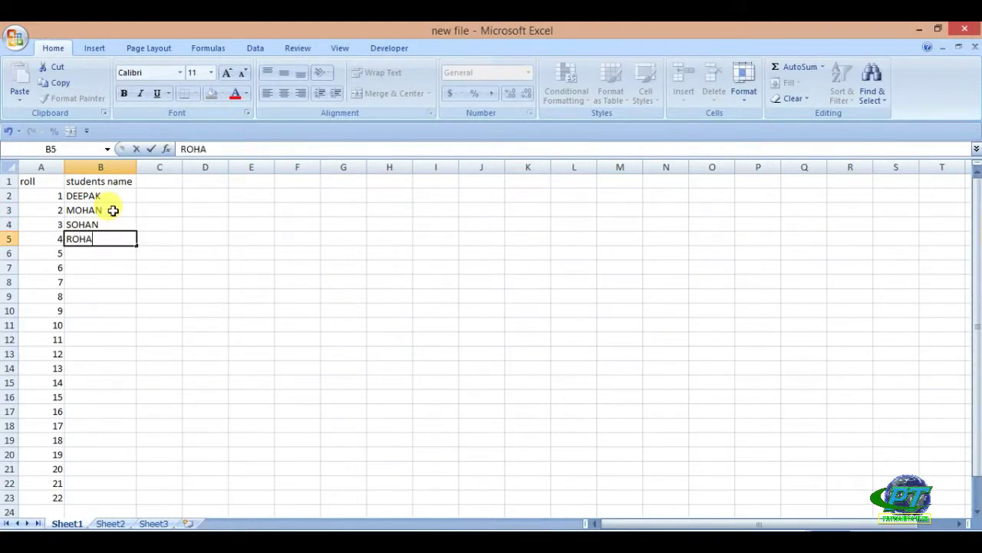
type("N")
key("Return")
type("AMIT")
key("Return")
type("SUMIT")
key("Return")
type("DEV")
key("Return")
type("RAJ")
key("Return")
type("AJAY")
key("Return")
type("RAVI")
key("Return")
type("BHANU")
key("Return")
Step: Enter the remaining names in B13:B23, including HARI, TOM, JAI, DHEERAJ, ending with SHYAM
type("NAV")
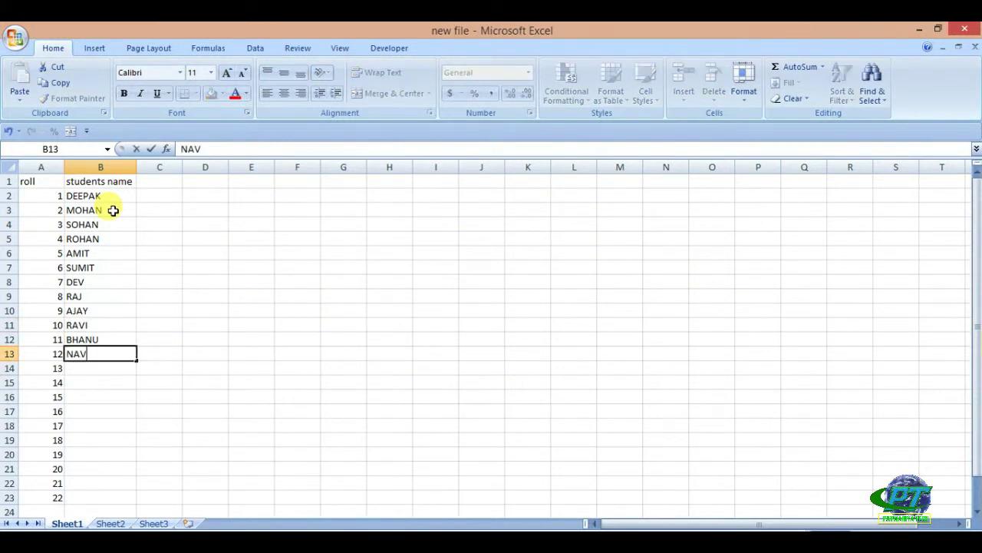
key("Return")
type("SAN")
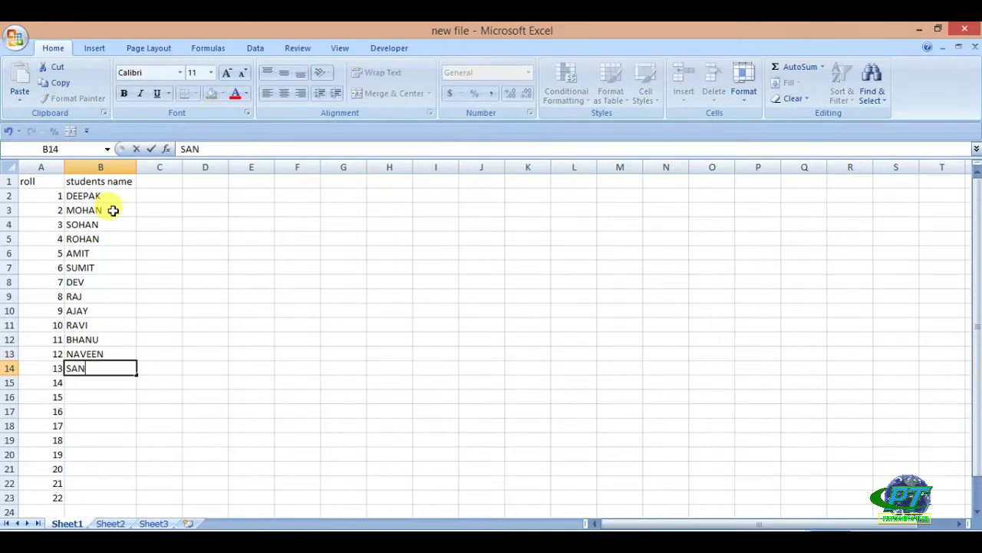
key("Return")
type("HAR")
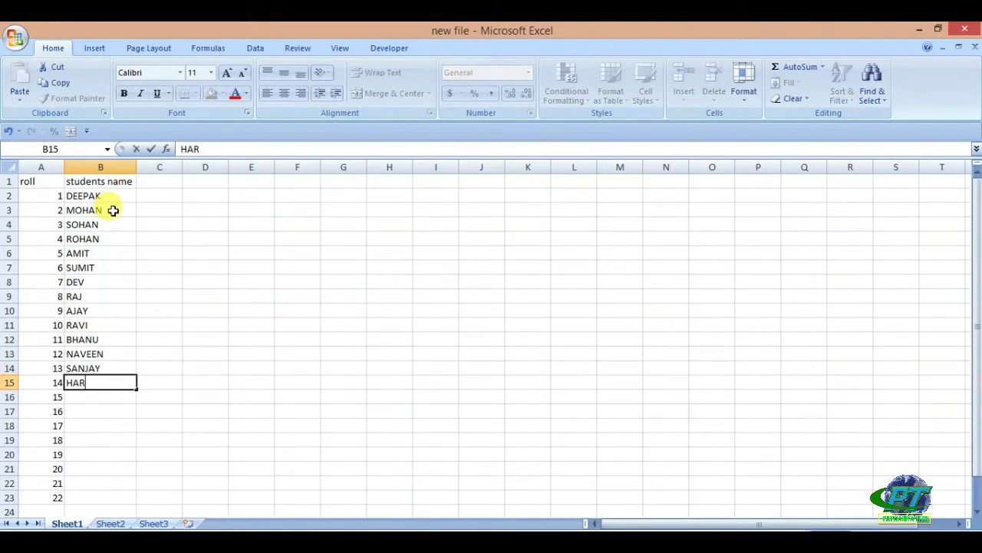
type("I")
key("Return")
type("TOM")
key("Return")
type("JAI")
key("Return")
type("PRA")
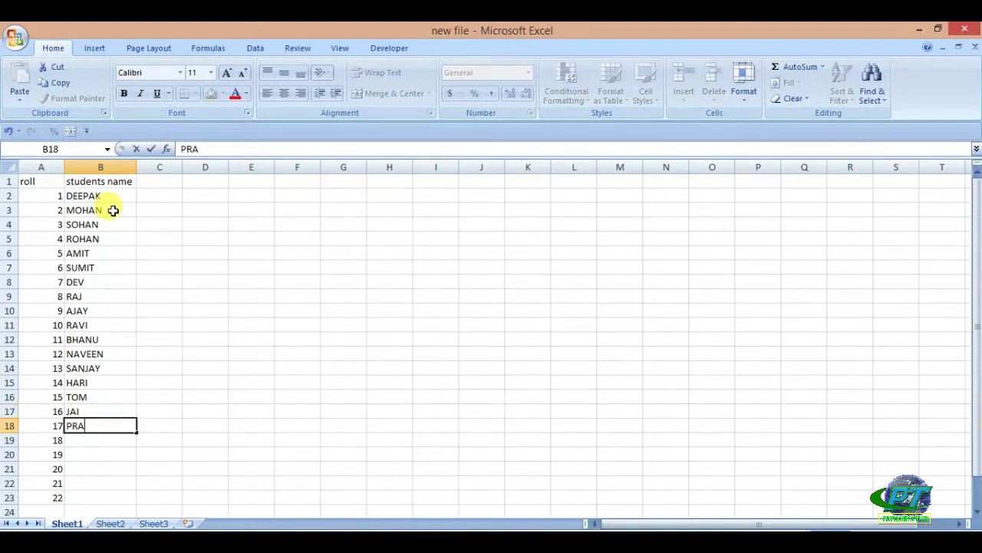
key("Return")
type("AJAY")
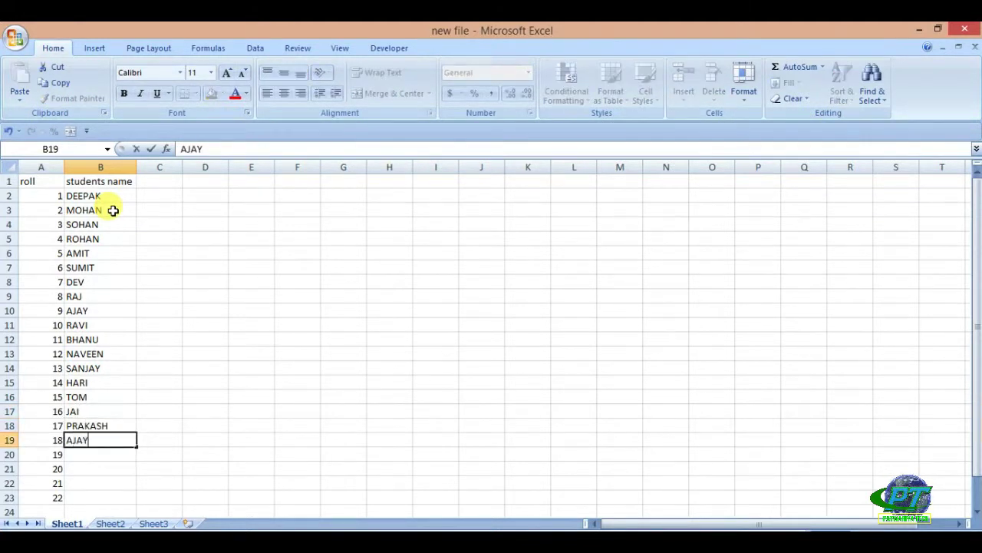
key("Return")
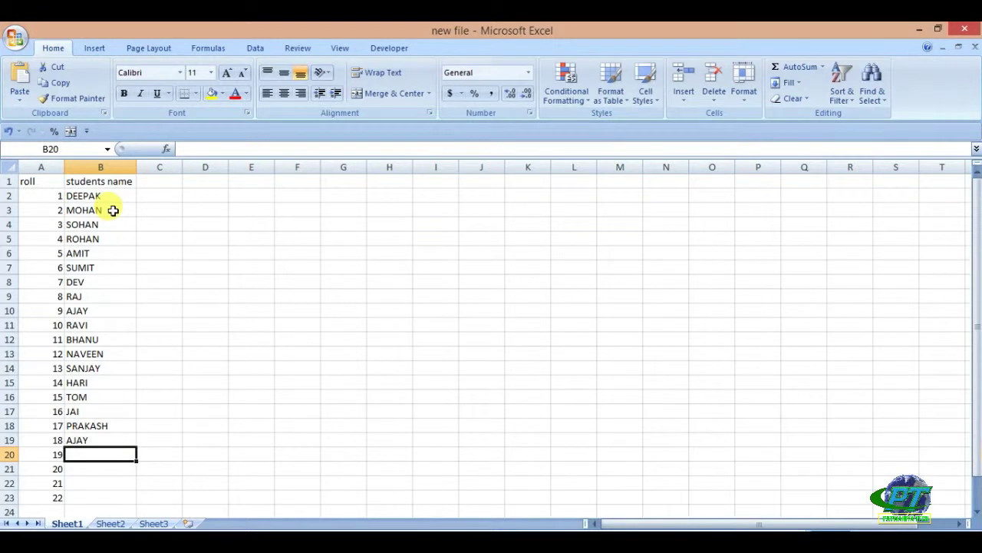
type("DHEERA")
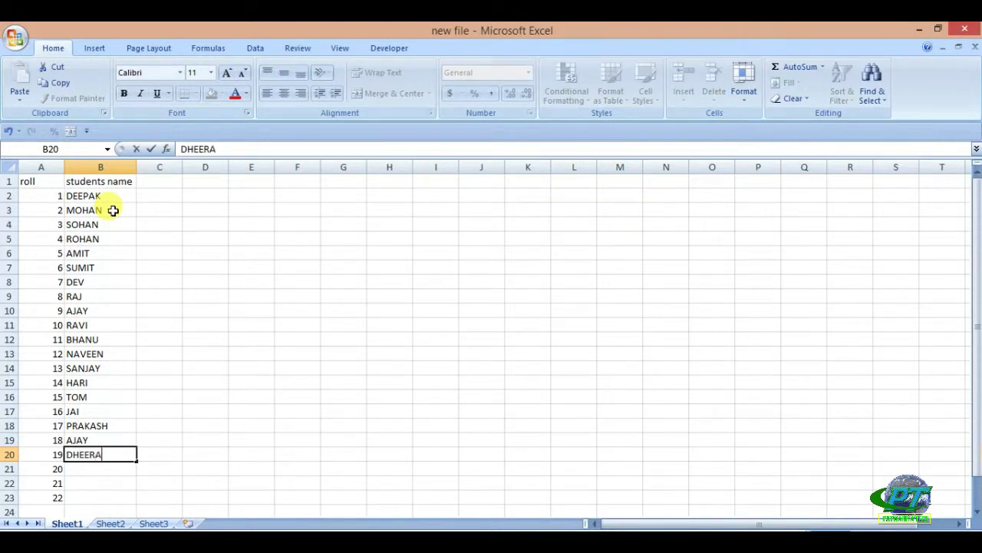
type("J")
key("Return")
type("SANN")
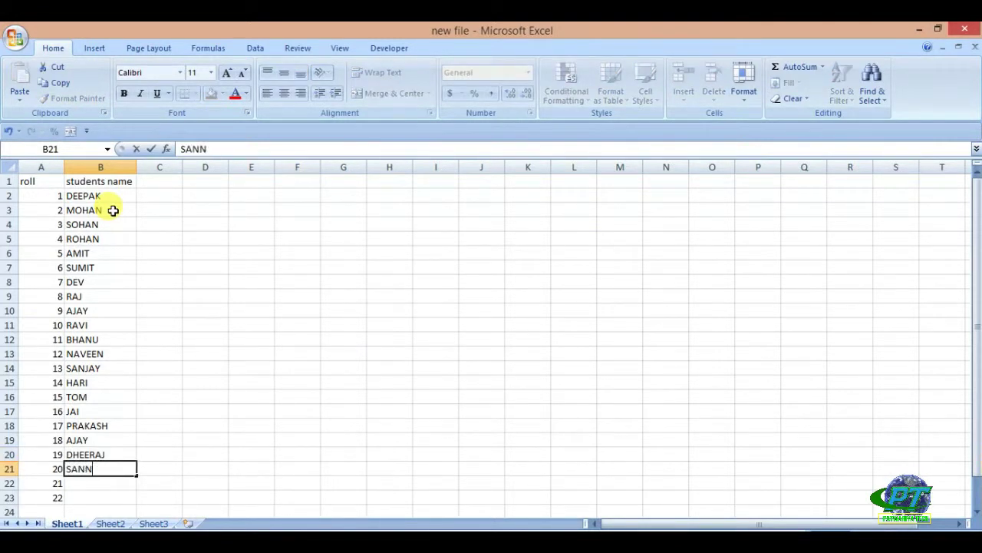
key("Return")
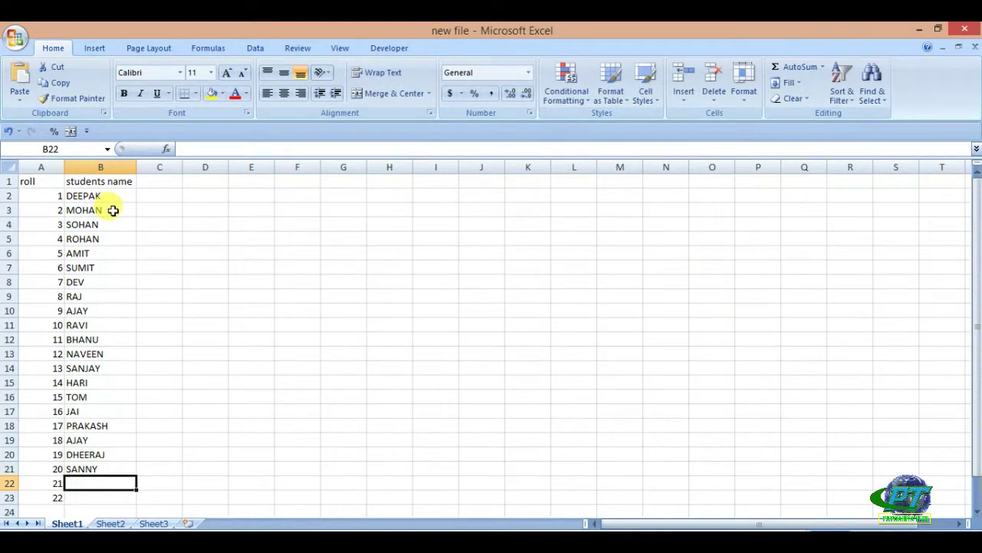
type("OM")
key("Return")
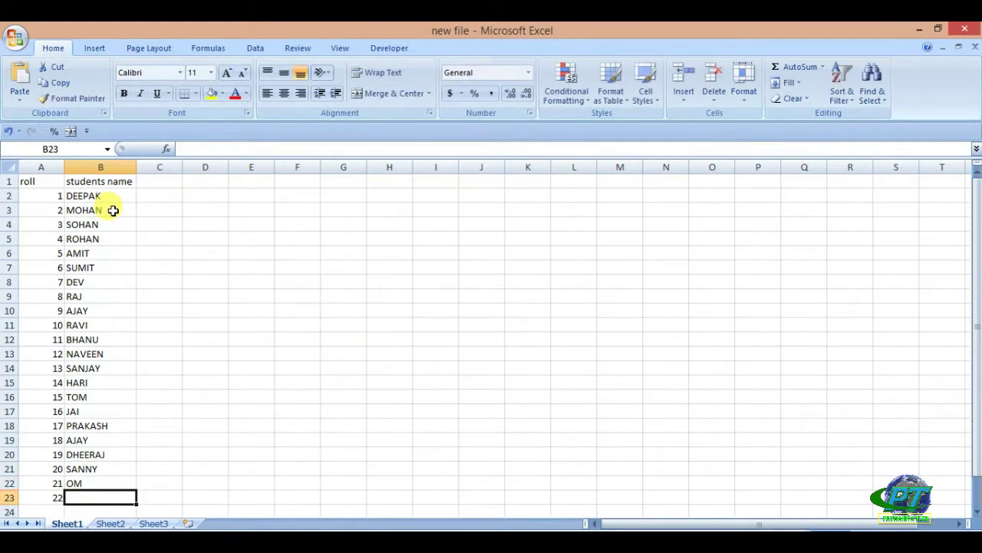
type("SH")
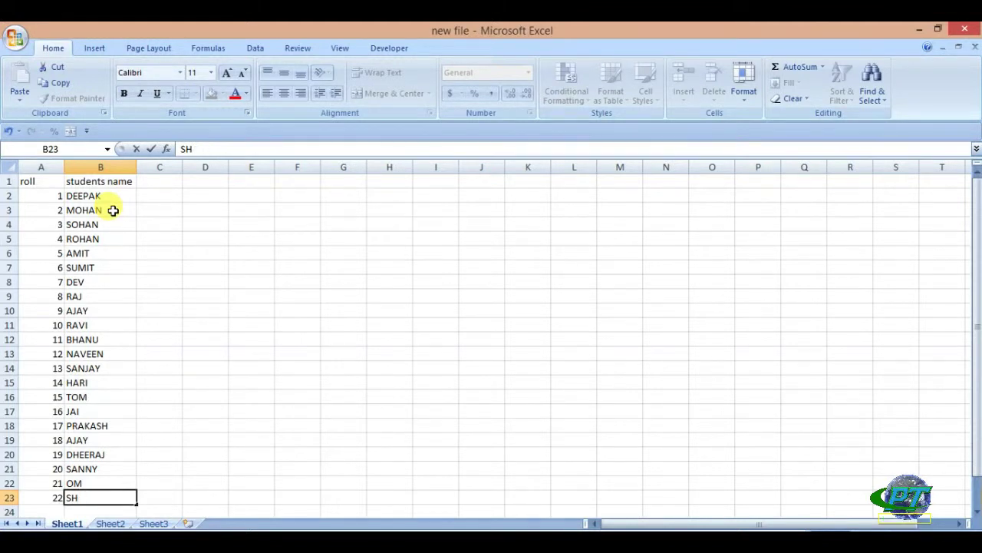
key("Return")
key("Up")
key("Up")
key("Up")
key("Up")
key("Up")
key("Up")
key("Up")
key("Up")
key("Up")
key("Up")
key("Right")
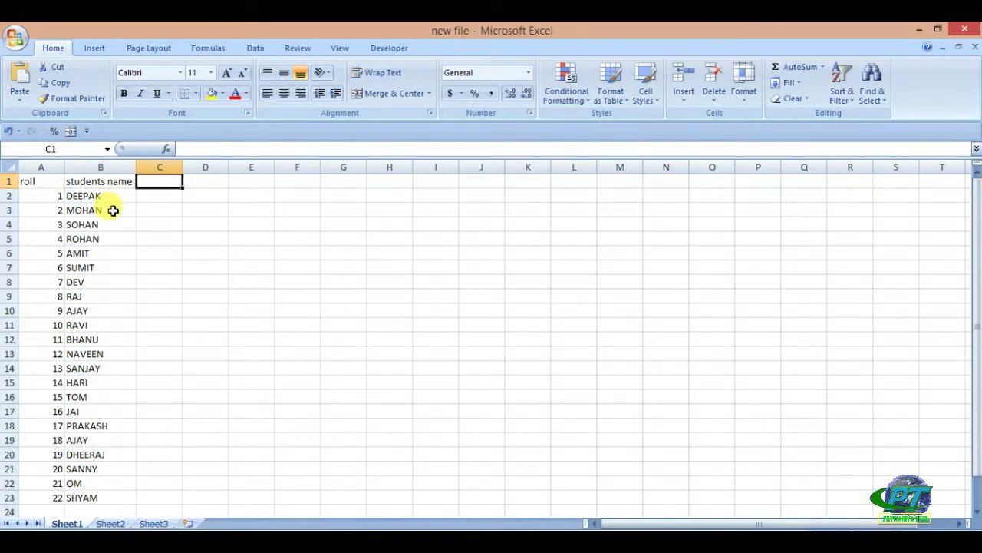
Step: Add a CLASS header in C1 and enter classes 1, 5, 6, 3, 2, 5, 6, 8, 4, 2, 3, 6 in C2:C13
type("CLASS")
key("Return")
type("1")
key("Return")
type("5")
key("Return")
type("6")
key("Return")
type("3")
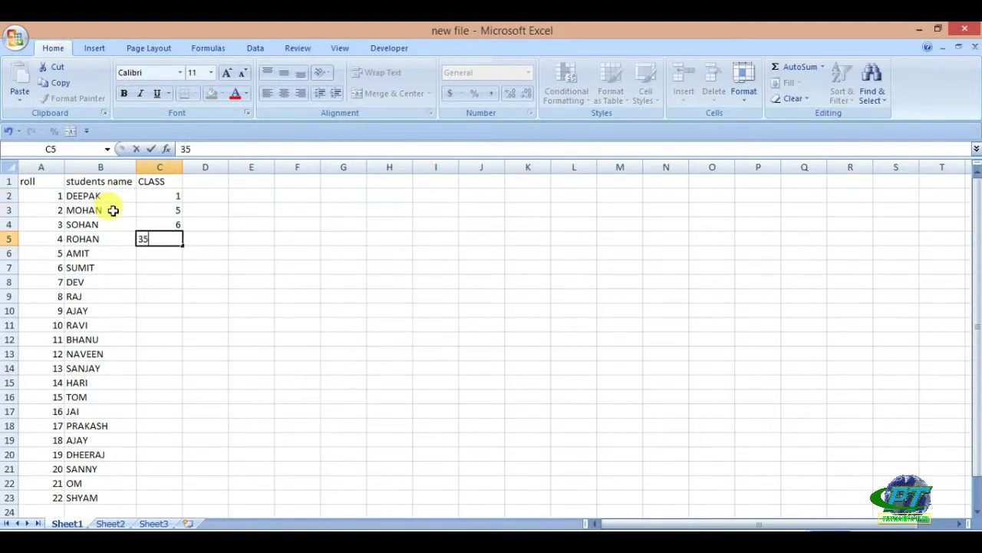
key("BackSpace")
key("Return")
type("2")
key("Return")
type("5")
key("Return")
type("6")
key("Return")
type("8")
key("Return")
type("4")
key("Return")
type("2")
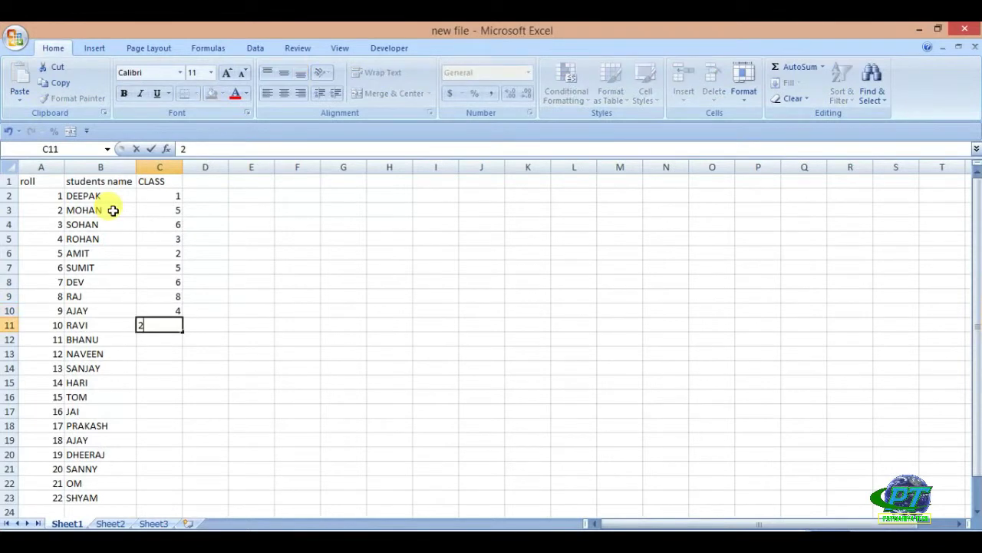
key("Return")
type("3")
key("Return")
type("6")
key("Return")
Step: Fill C14:C23 with classes 5, 4, 11, 12, 3, 6, 4, 8, 4, 5, correcting both mistyped 58s
type("58")
key("Return")
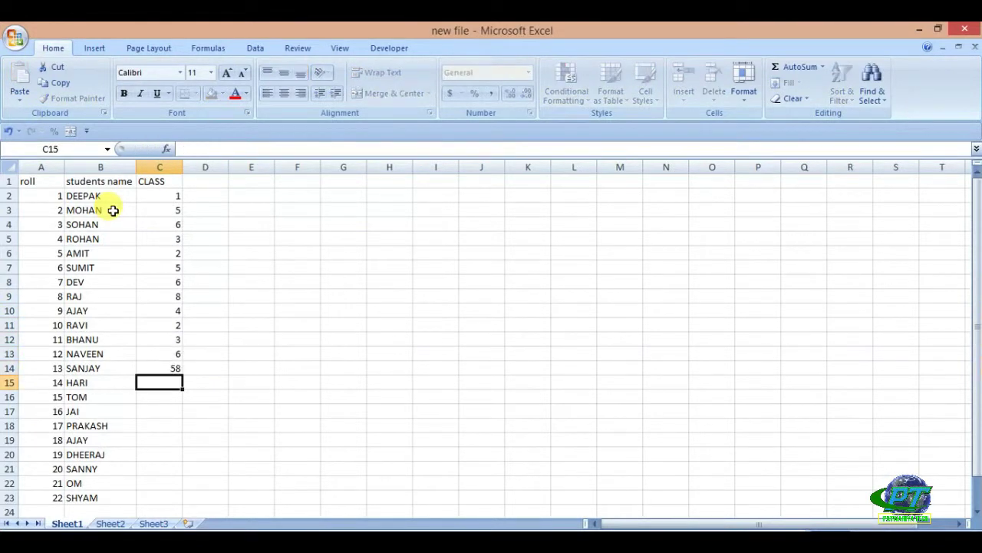
key("Up")
type("5")
key("Return")
type("4")
key("Return")
type("11")
key("Return")
type("12")
key("Return")
type("3")
key("Return")
type("6")
key("Return")
type("4")
key("Return")
type("58")
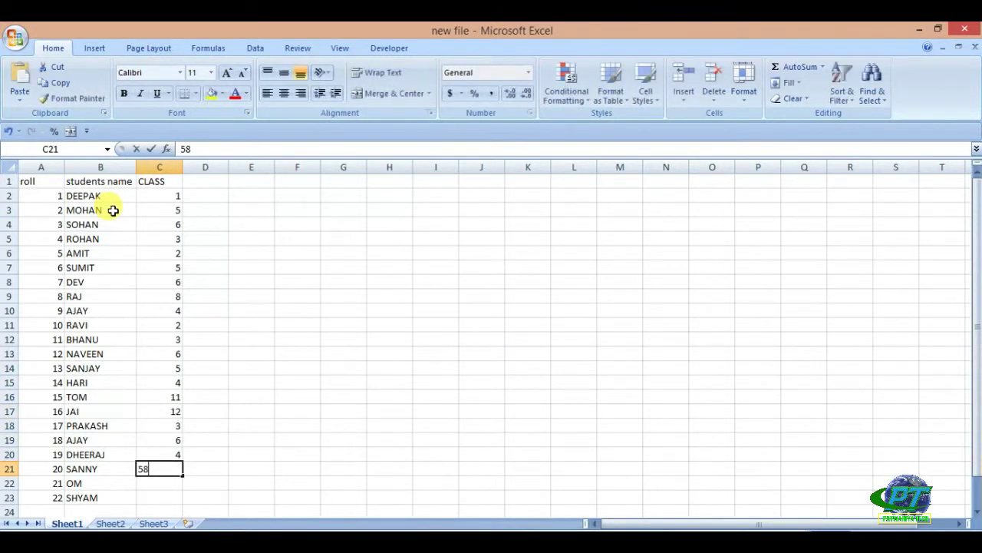
key("Return")
key("Up")
type("8")
key("Return")
type("4")
key("Return")
type("5")
key("Return")
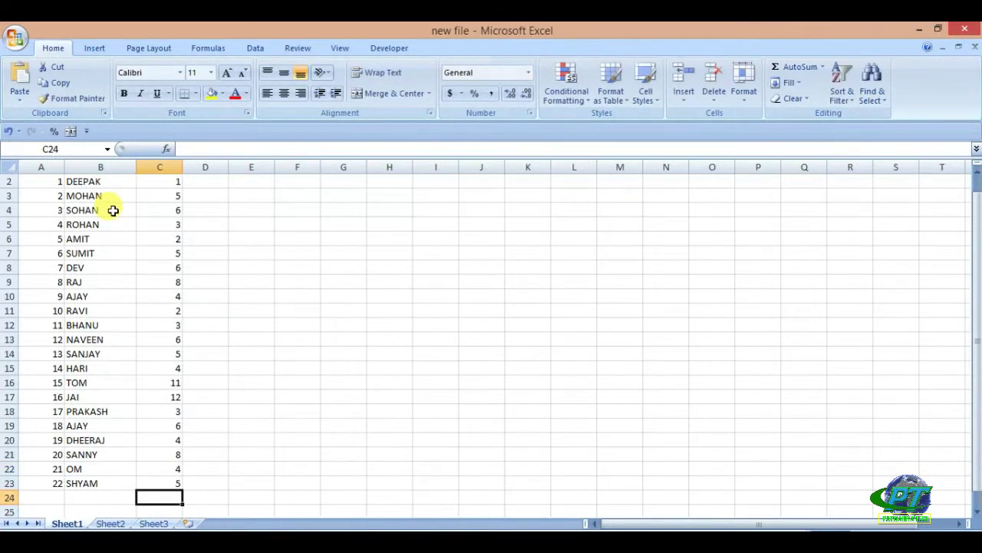
scroll(131, 368, "up", 1)
left_click(233, 409)
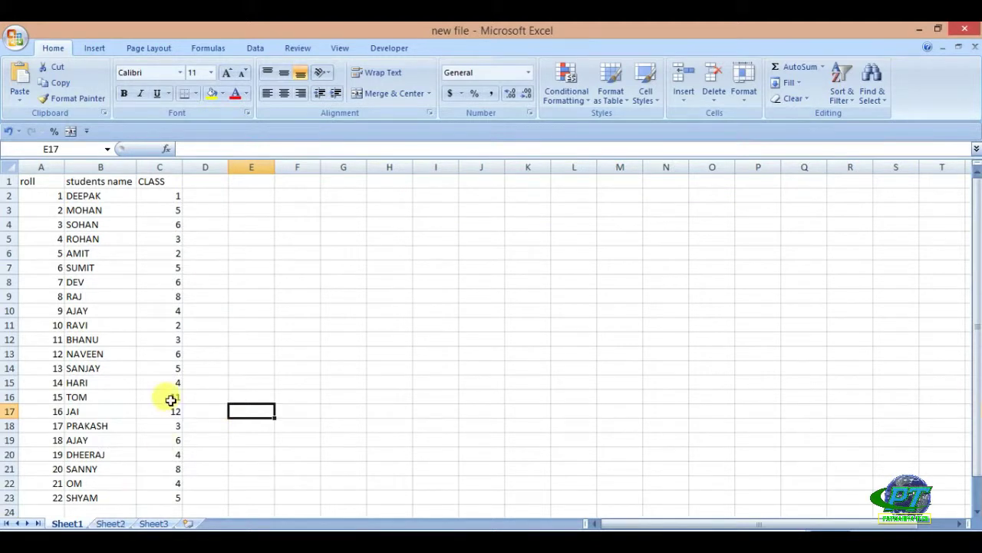
left_click_drag(40, 195, 71, 498)
left_click(239, 453)
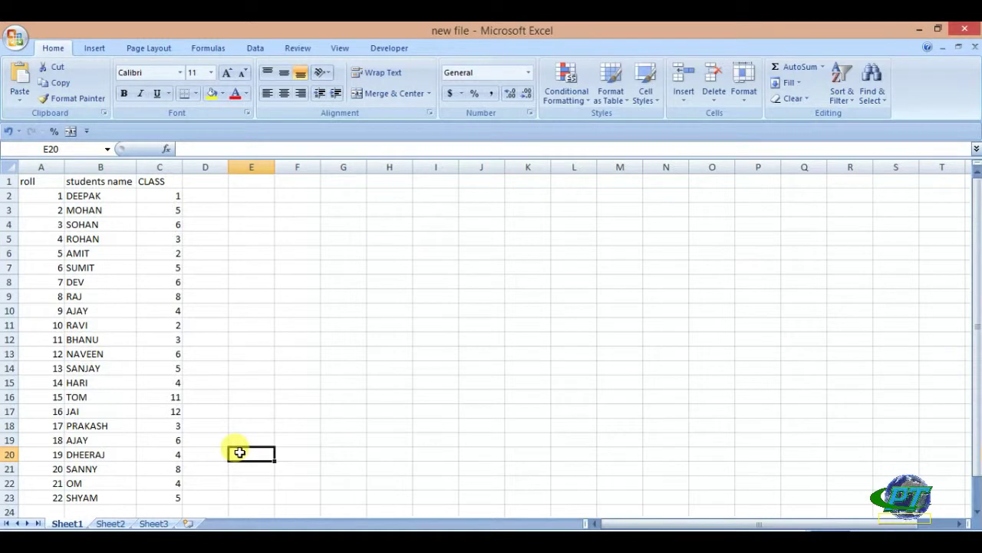
left_click(157, 324)
left_click(154, 397)
left_click(154, 454)
mouse_move(162, 497)
left_mouse_down()
mouse_move(130, 487)
mouse_move(64, 369)
mouse_move(66, 166)
left_mouse_up()
left_click(100, 224)
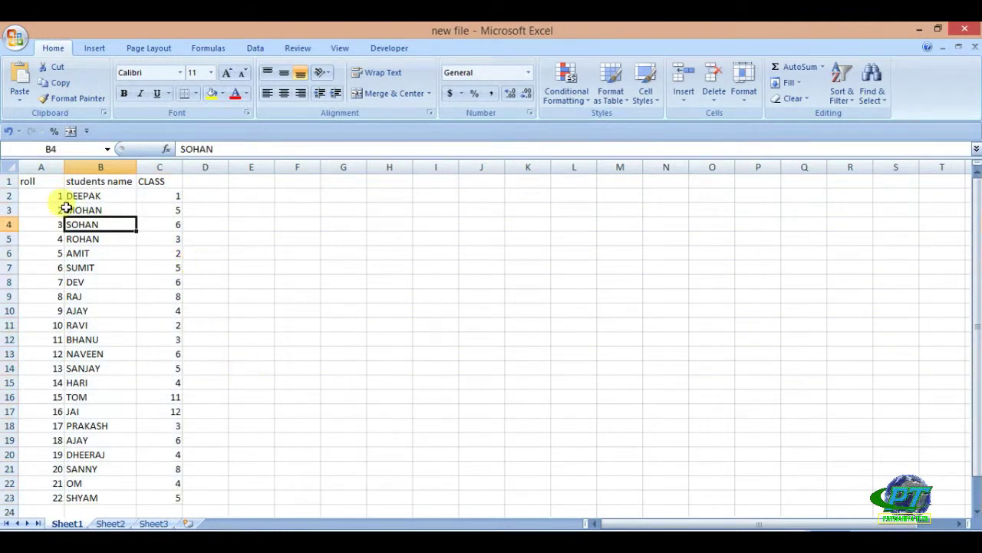
left_click(13, 42)
Step: Create a new blank workbook, Book2, and bring up its Save As dialog
left_click(43, 131)
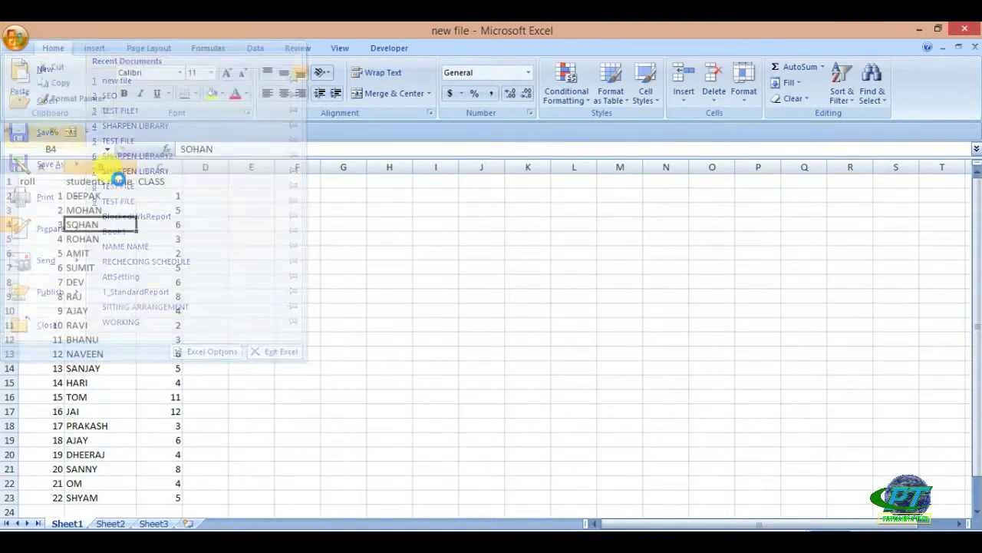
left_click(218, 234)
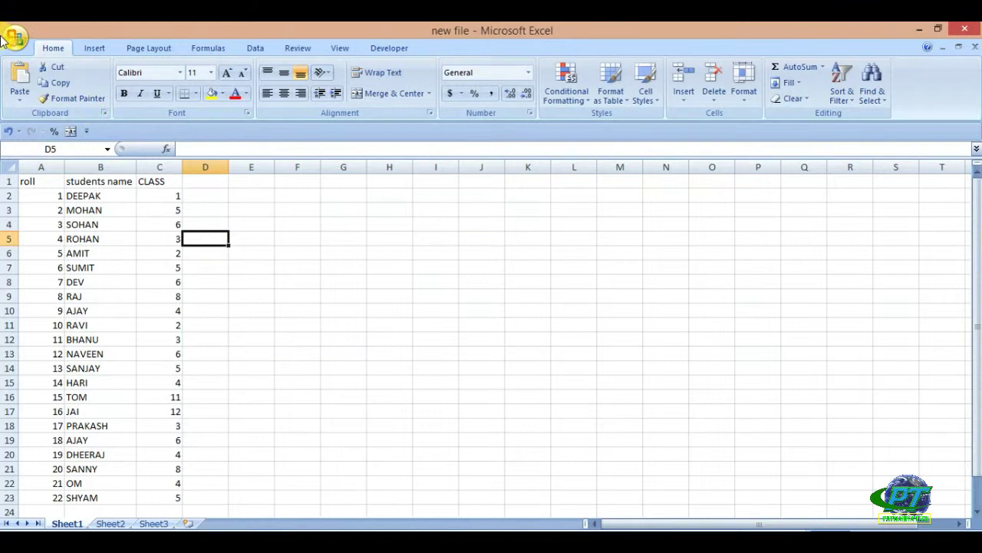
left_click(13, 44)
left_click(38, 69)
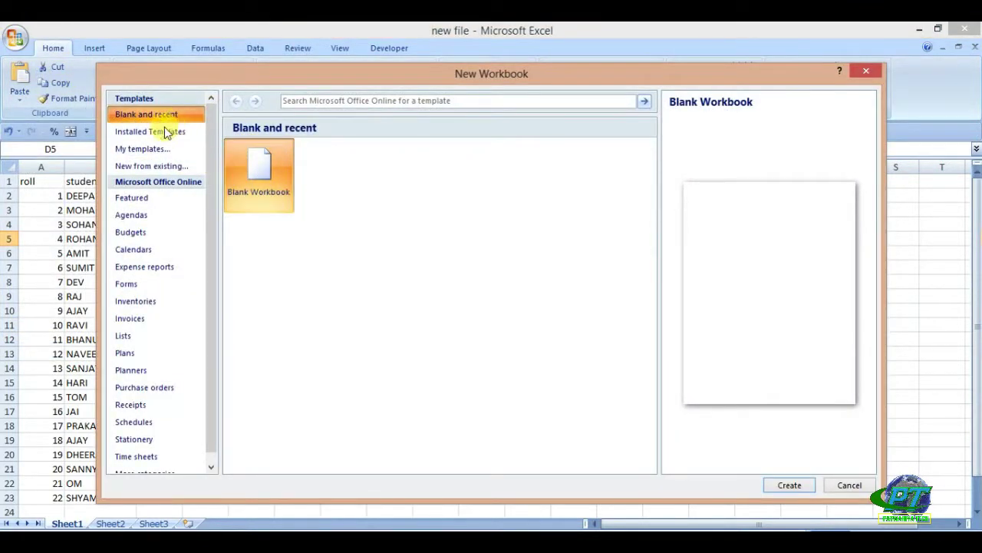
double_click(261, 176)
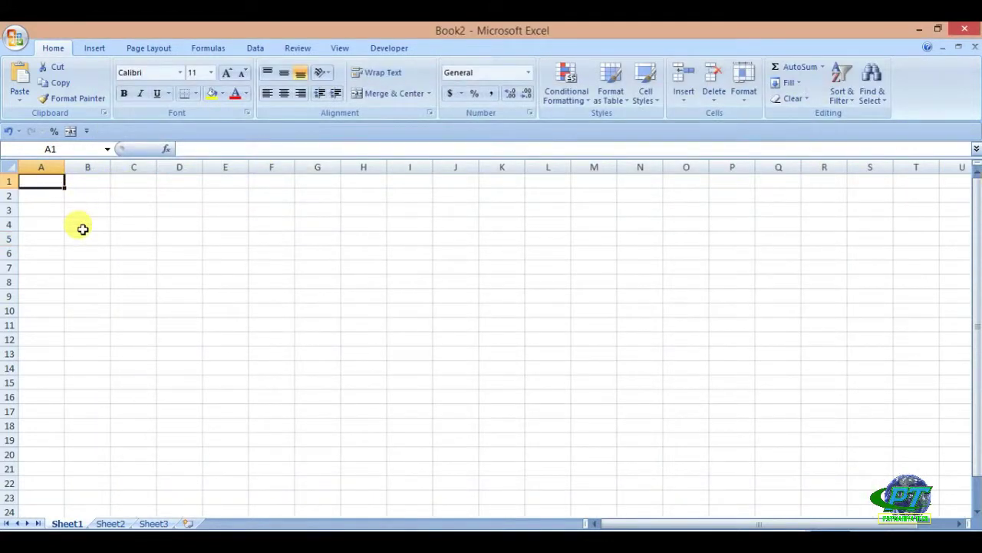
left_click(15, 37)
left_click(17, 135)
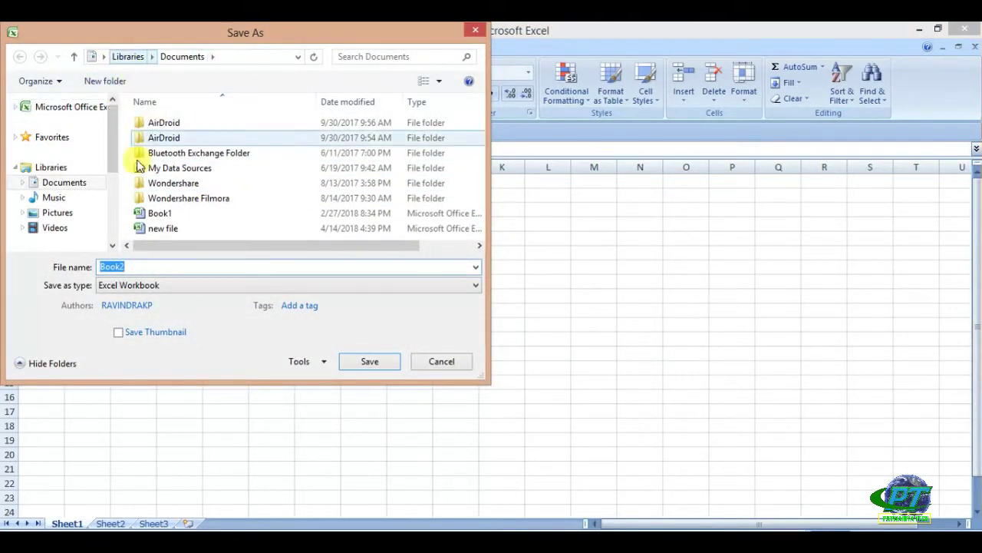
mouse_move(62, 169)
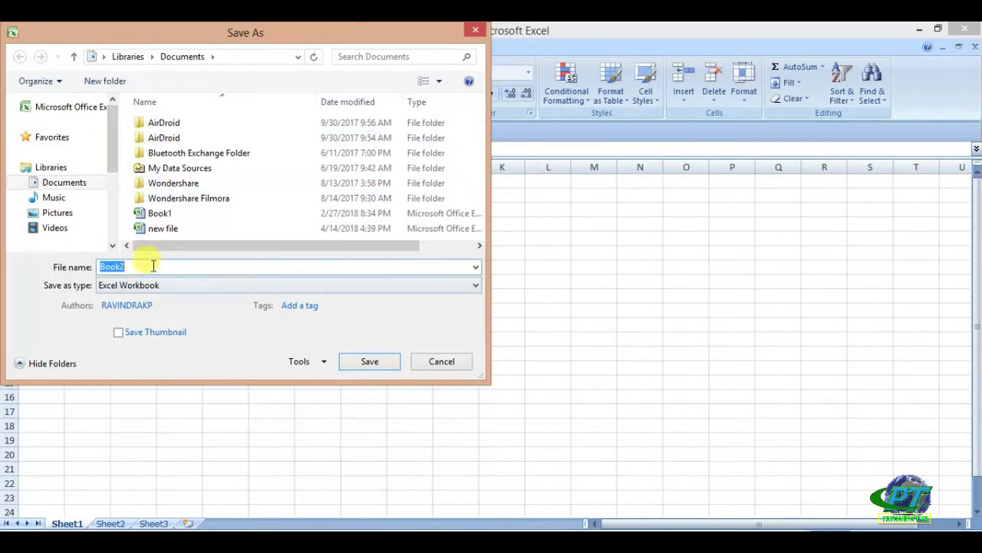
Step: Save the blank workbook in Documents as 'NEW FILE2'
left_click_drag(153, 265, 100, 266)
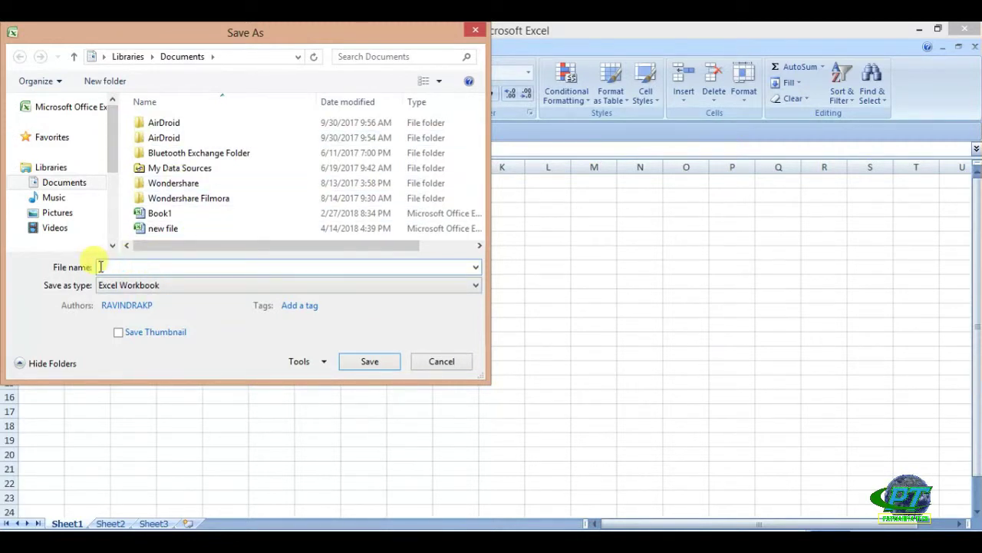
type("NEW F")
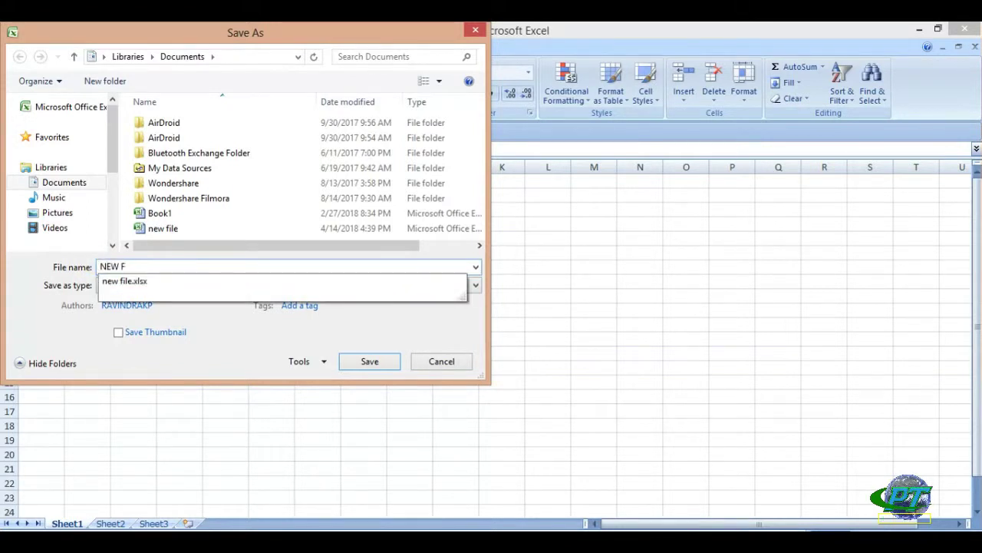
type("ILE2")
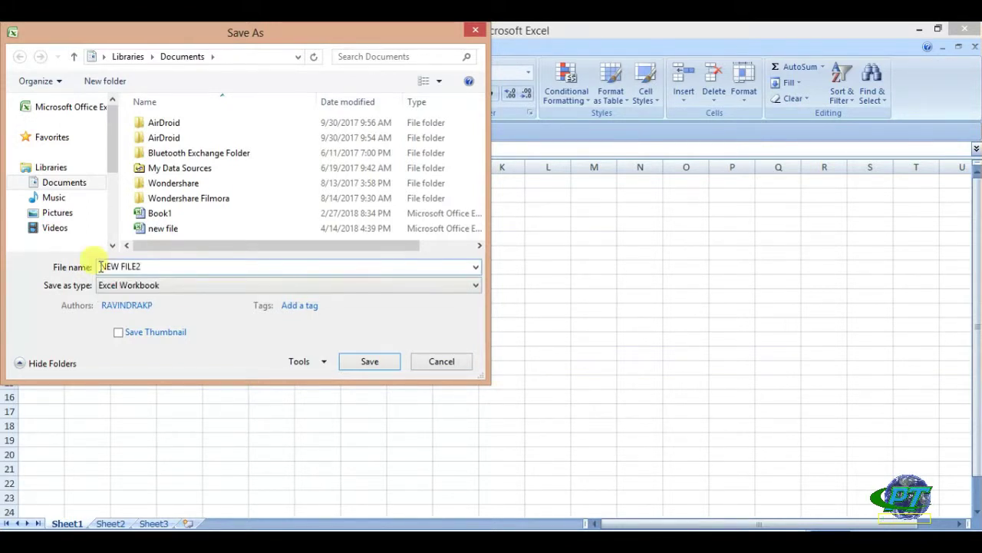
key("Return")
left_click(99, 266)
Step: Enter the header ROLL NO in cell A1
left_click(89, 204)
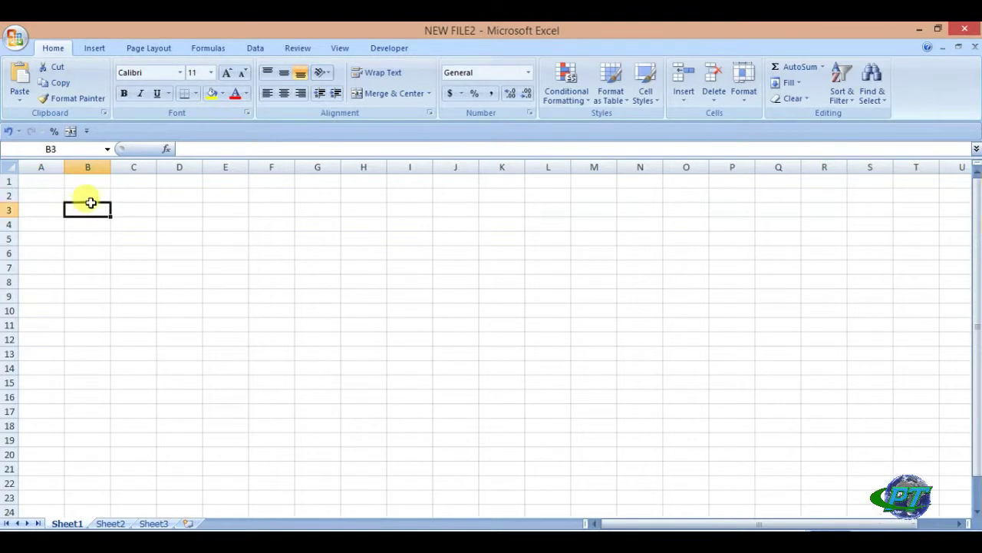
left_click(132, 183)
left_click(180, 277)
left_click(135, 383)
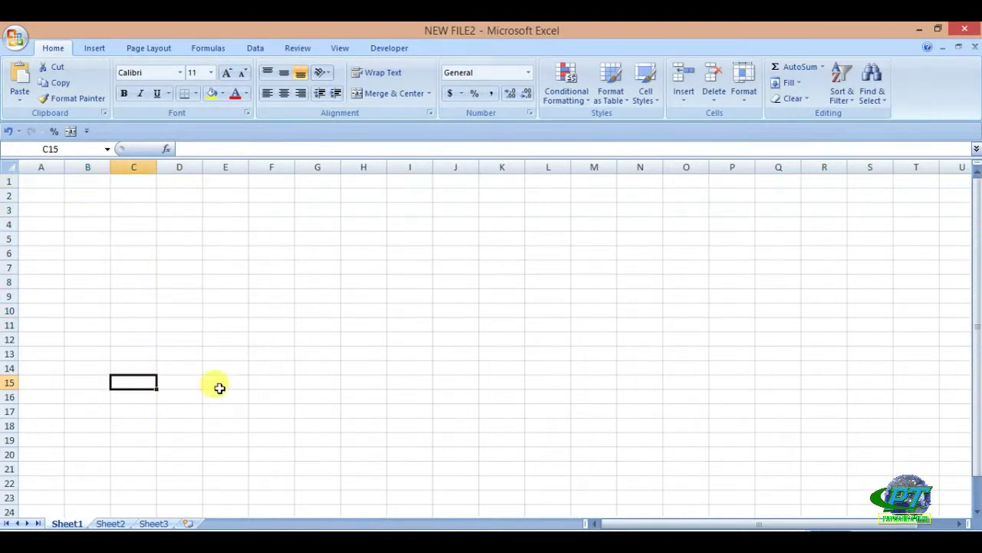
left_click(115, 223)
left_click(36, 191)
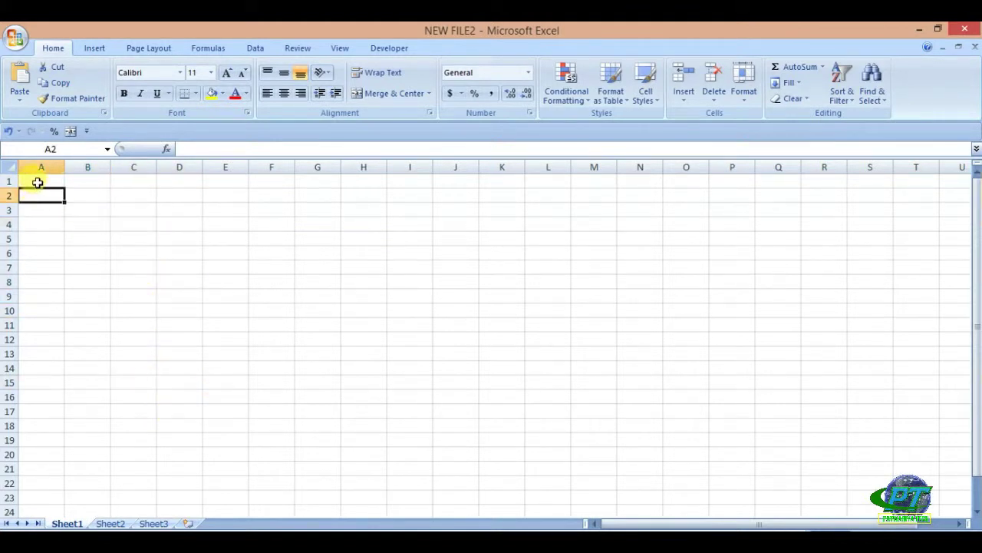
left_click(36, 182)
left_click(69, 182)
left_click(52, 179)
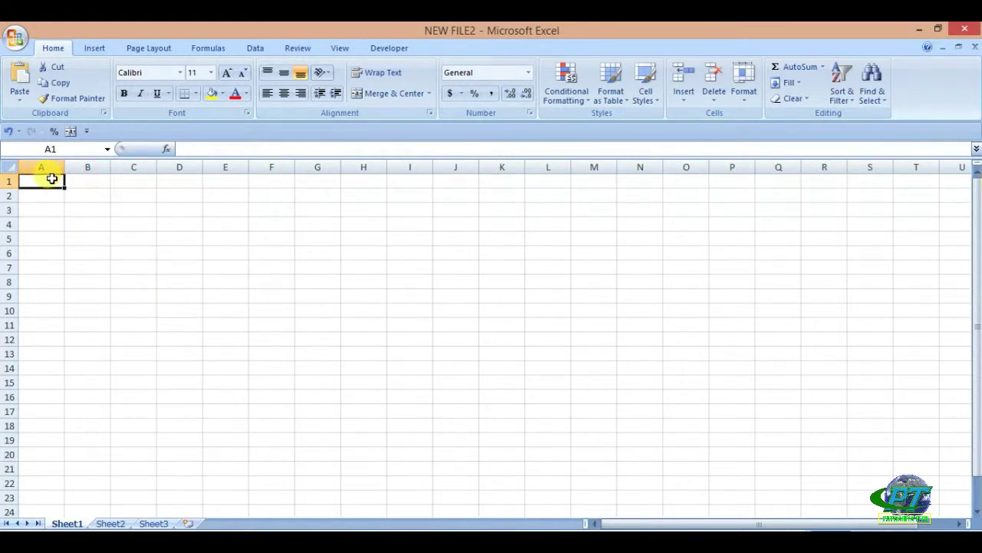
type("=")
key("BackSpace")
key("BackSpace")
key("BackSpace")
key("BackSpace")
key("BackSpace")
type("ROLL")
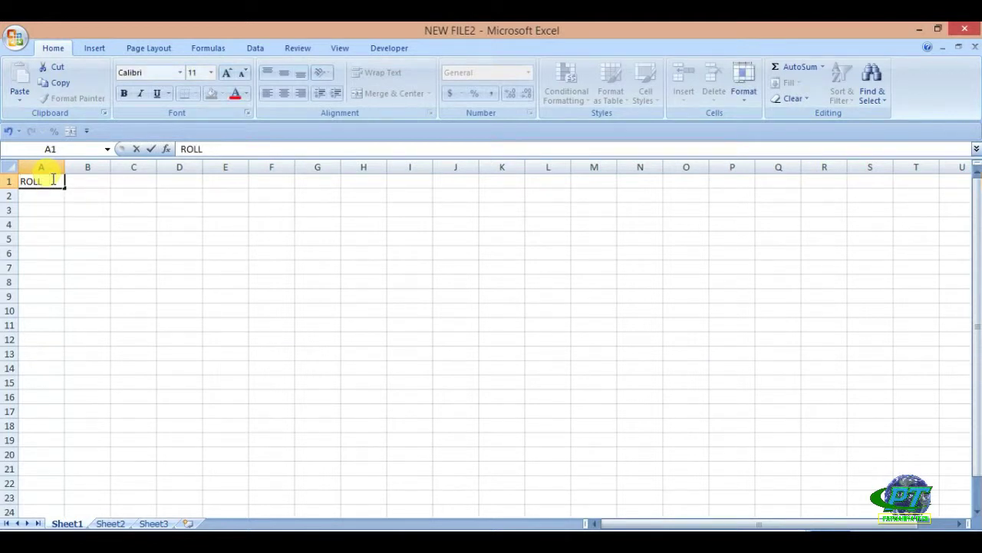
key("Return")
Step: Enter roll numbers 1–4 below the header and fill the series down to 21
type("1")
key("Return")
type("2")
key("Return")
type("5")
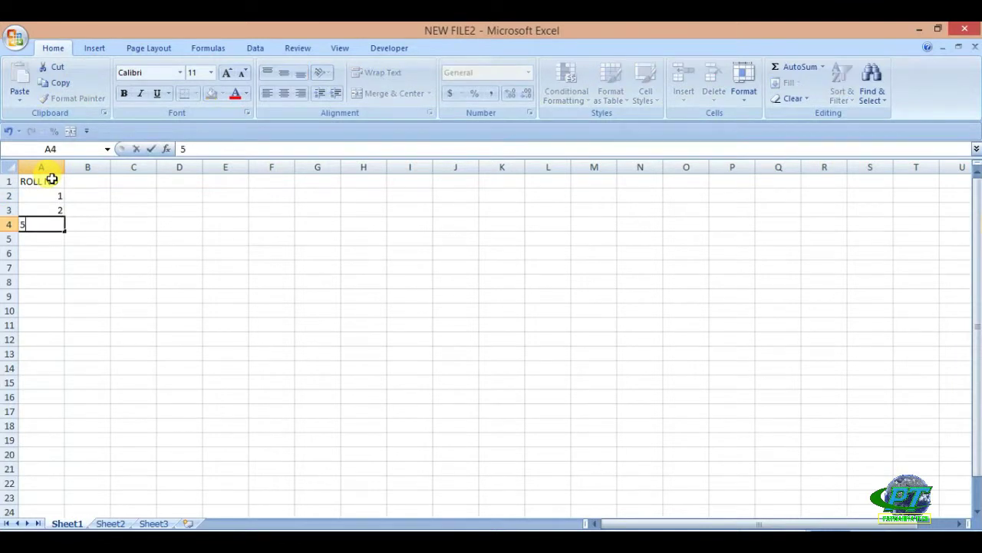
key("Return")
left_click_drag(54, 194, 52, 210)
left_click(55, 224)
key("Return")
type("4")
key("Return")
left_click_drag(59, 222, 63, 482)
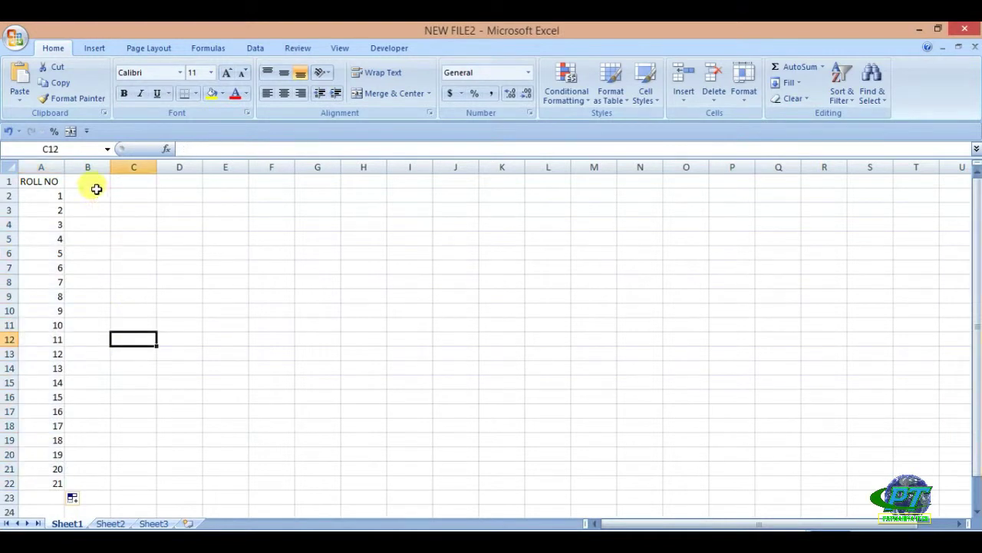
Step: Add the headers STUDENTS NAME in B1 and CLASS in C1
left_click(91, 179)
type("STUDENTS NAME")
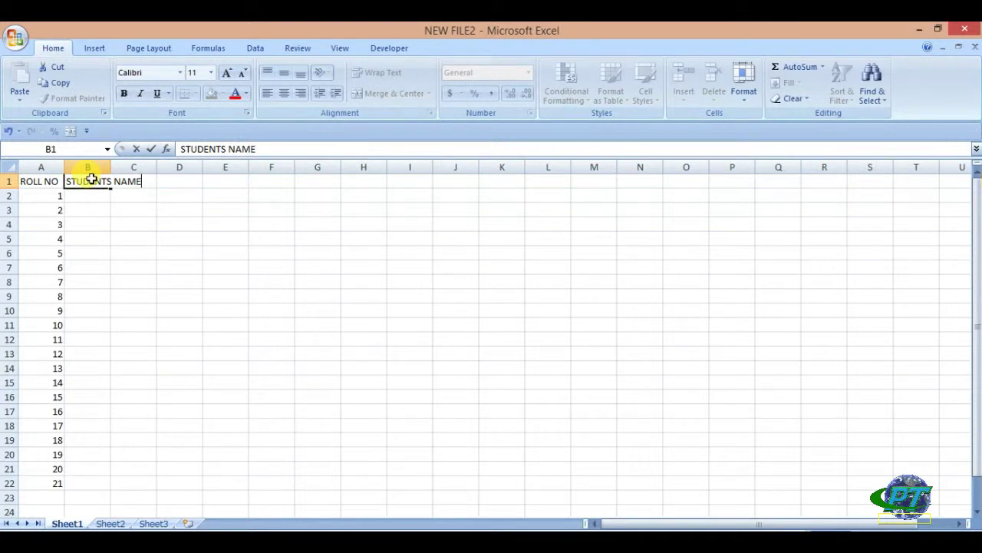
key("Tab")
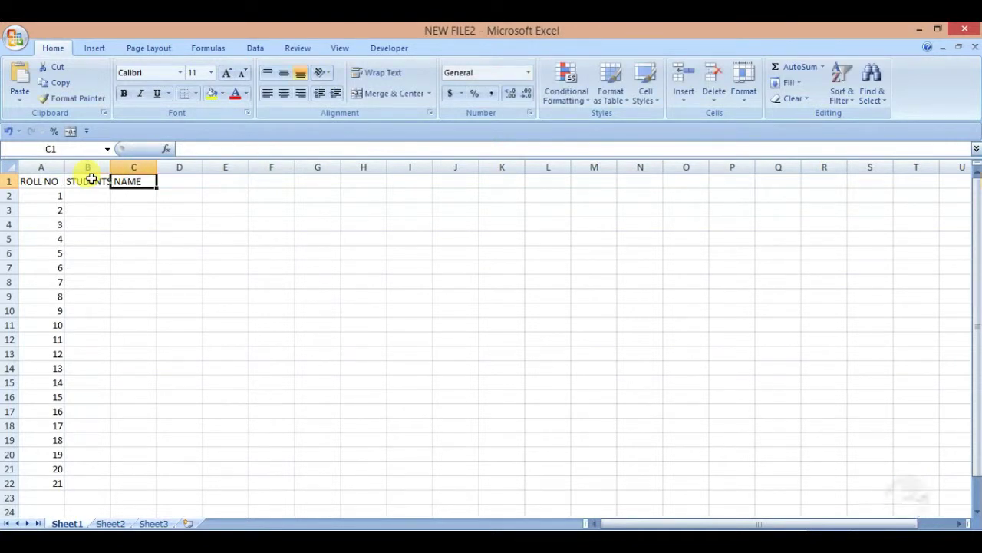
type("CLA")
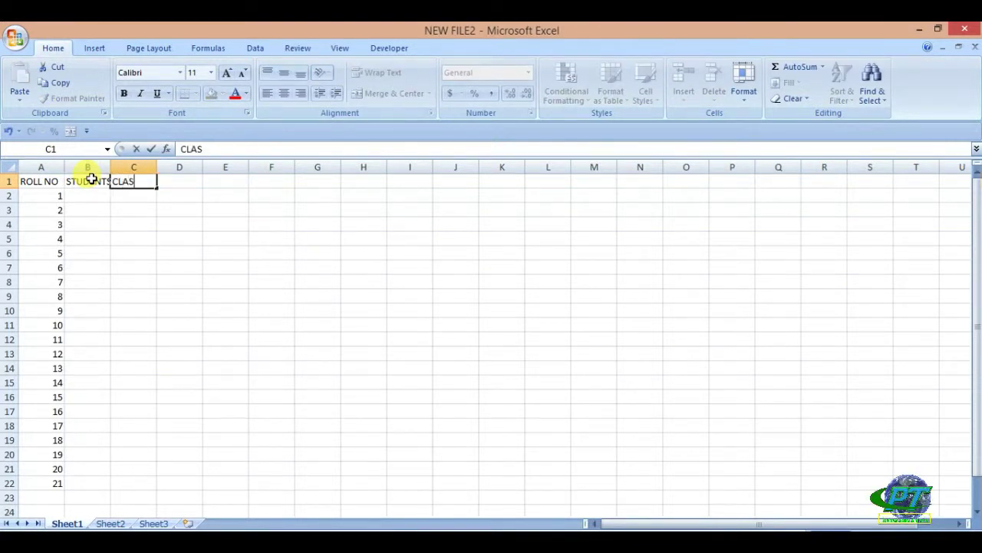
type("S")
key("Return")
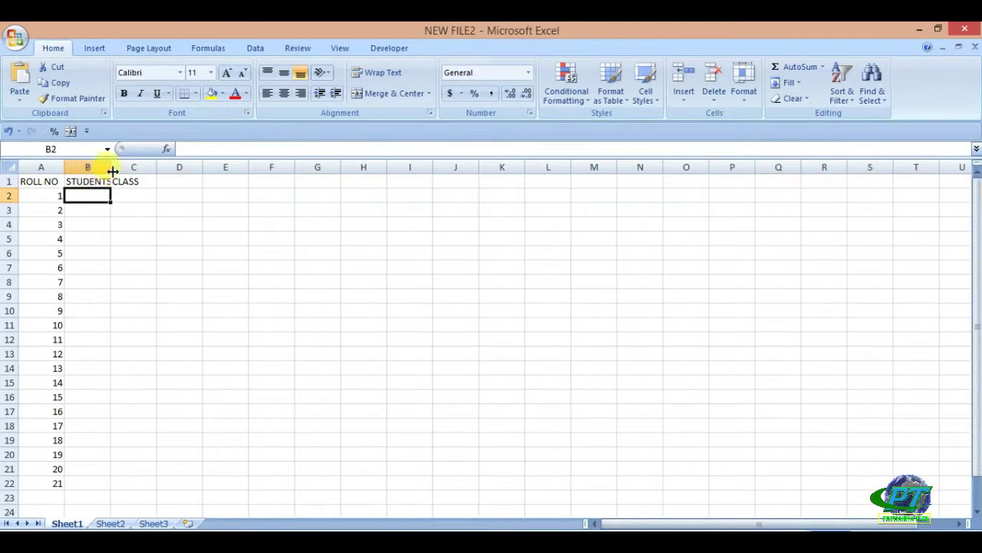
Step: Widen columns B and C to fit the headers
double_click(111, 171)
left_click_drag(147, 168, 261, 167)
left_click(142, 223)
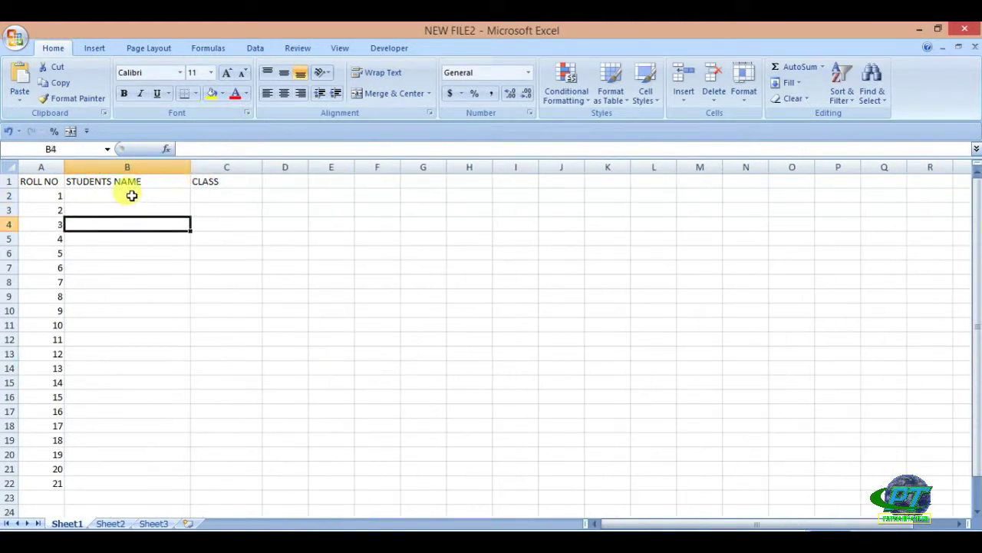
left_click(132, 196)
Step: Begin the formula =VLOOKUP(A2, in cell B2, using roll number A2 as lookup value
type("=")
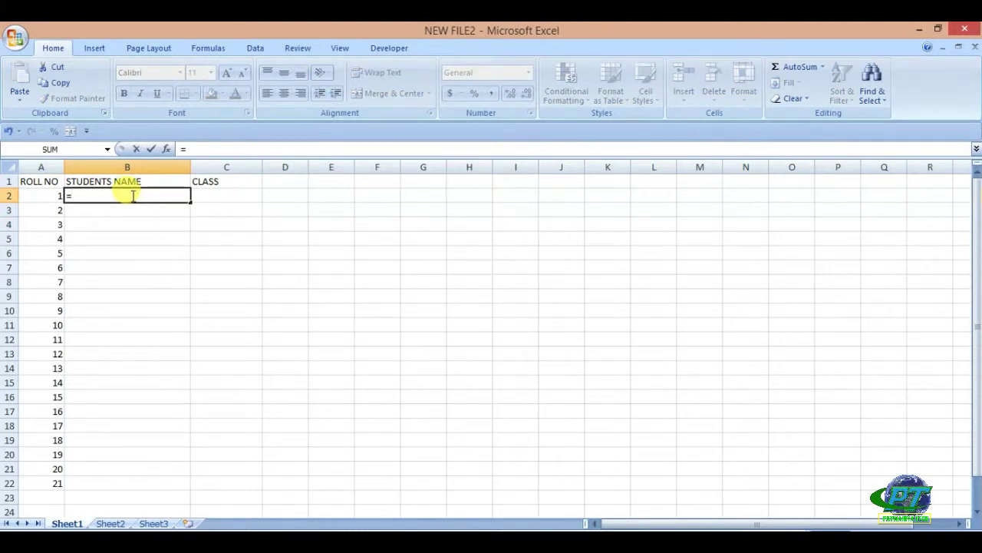
type("VLOOKUP")
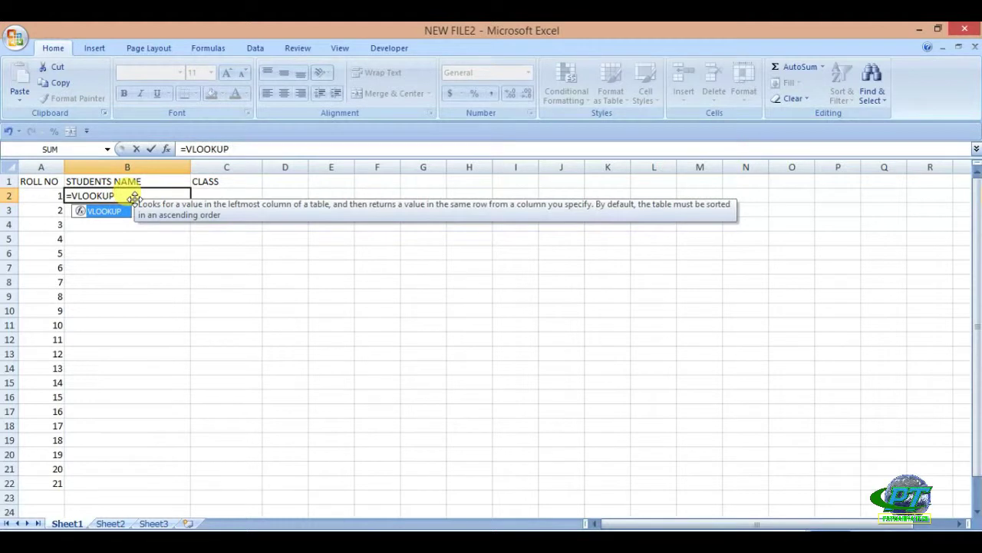
type("(")
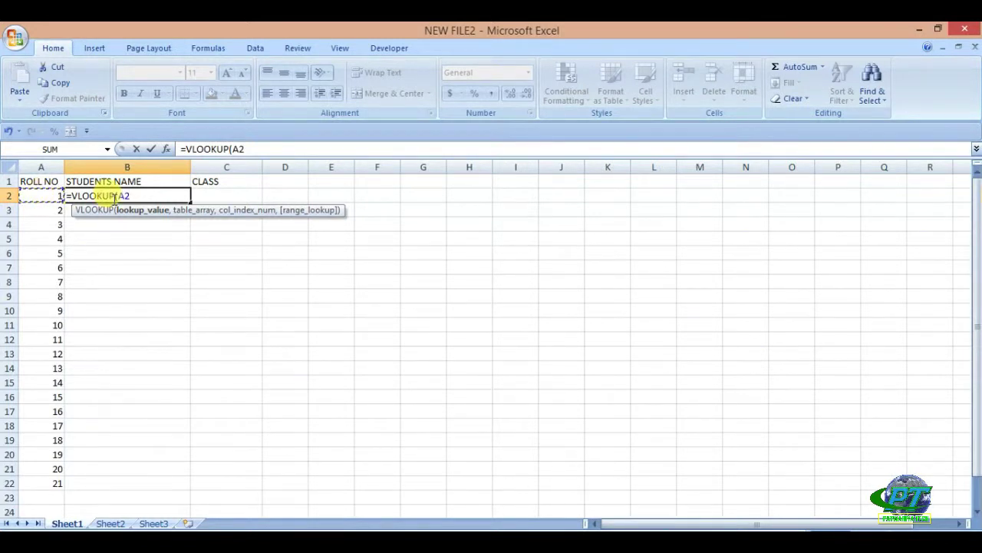
type(",")
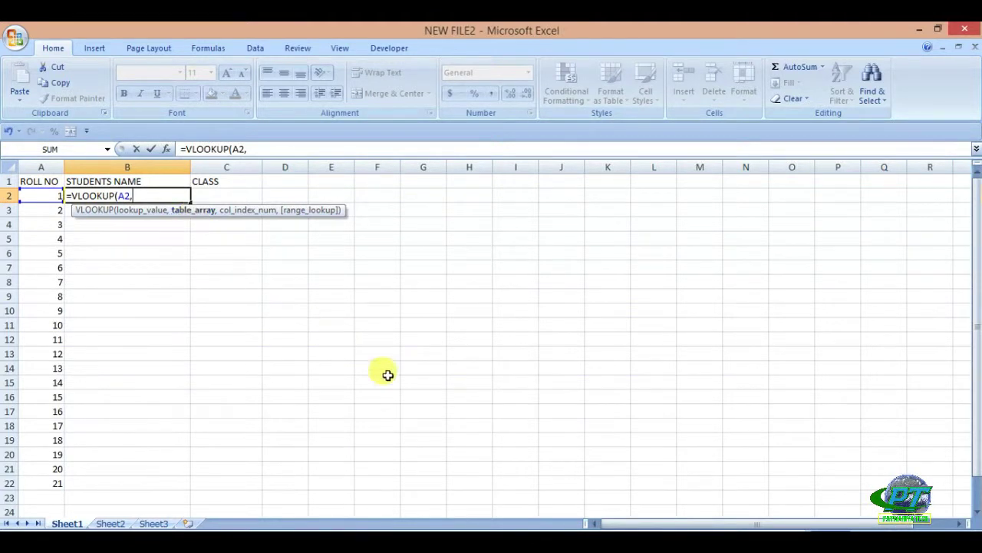
left_click(434, 541)
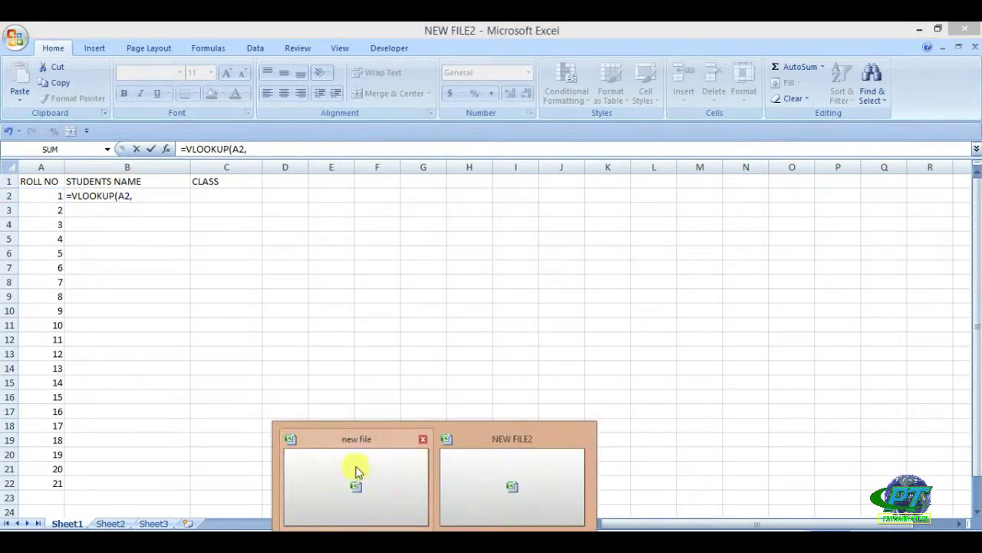
Step: Finish B2 as =VLOOKUP(A2,'[new file.xlsx]Sheet1'!$A$1:$B$23,2,0), returning DEEPAK
left_click(357, 469)
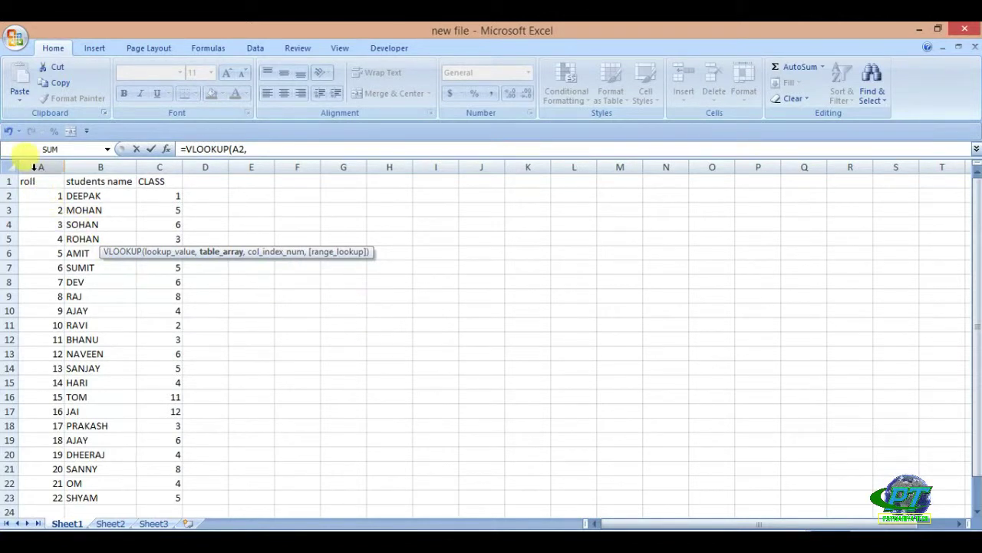
left_click_drag(36, 188, 114, 181)
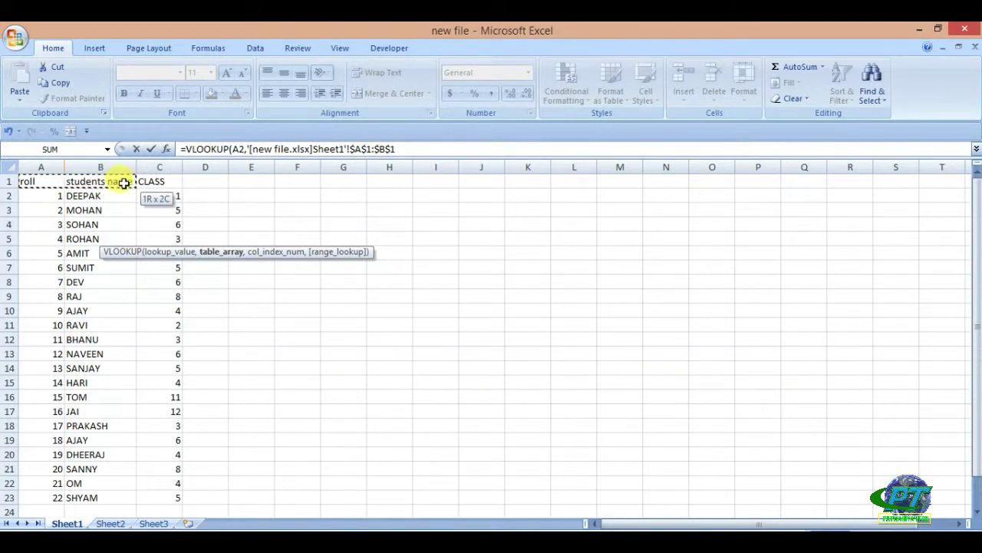
mouse_move(113, 181)
left_mouse_down()
mouse_move(101, 503)
mouse_move(106, 453)
left_mouse_up()
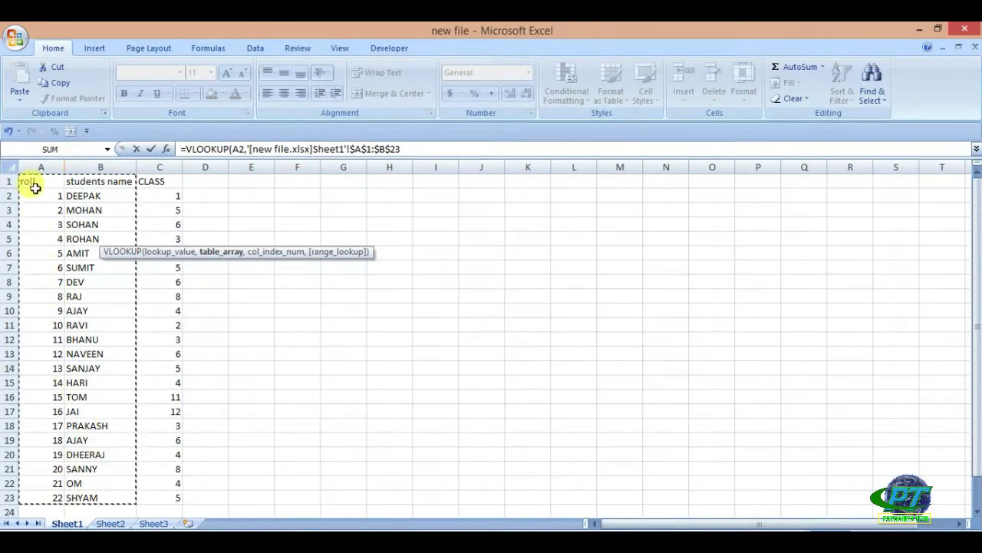
left_click_drag(34, 186, 92, 173)
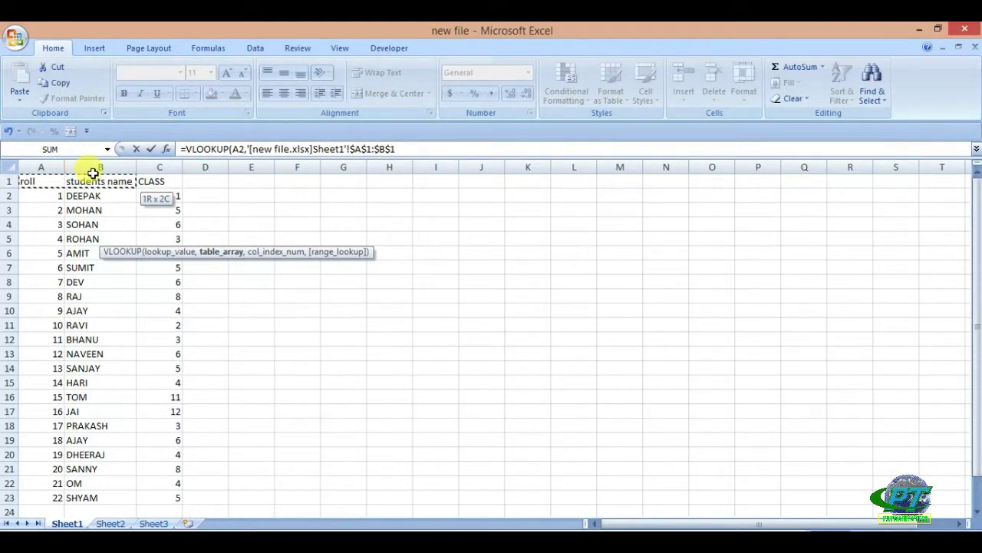
left_click_drag(92, 174, 102, 497)
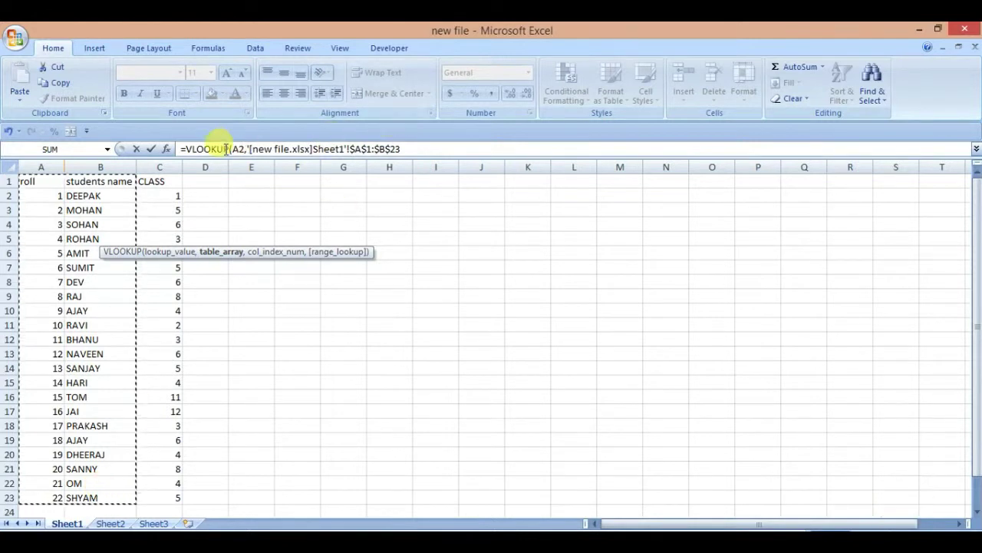
type(",2")
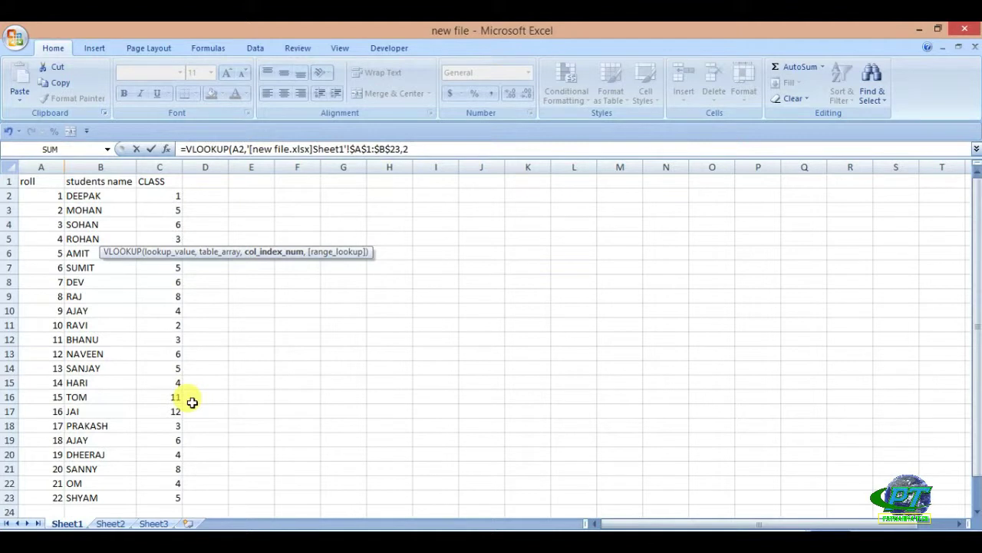
type(",0")
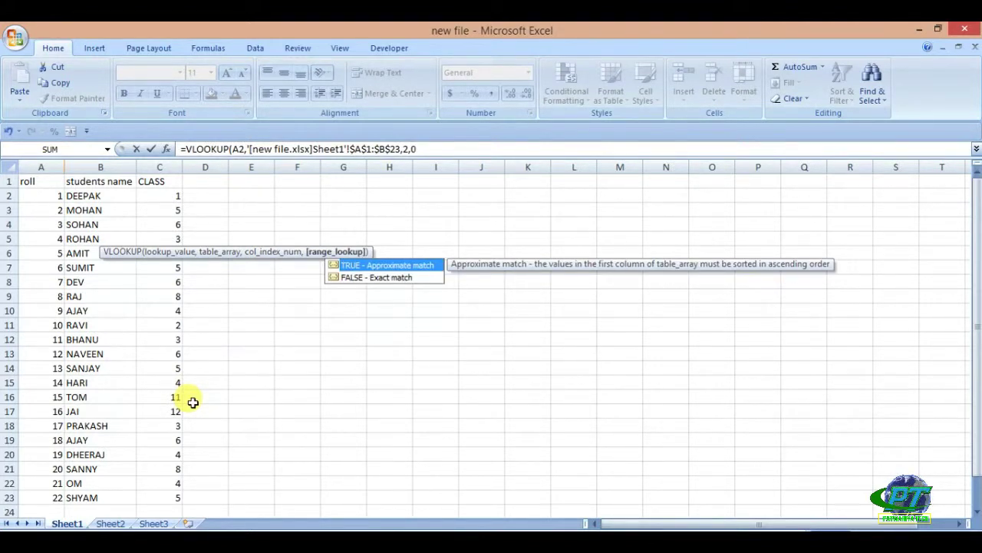
type(")")
key("Return")
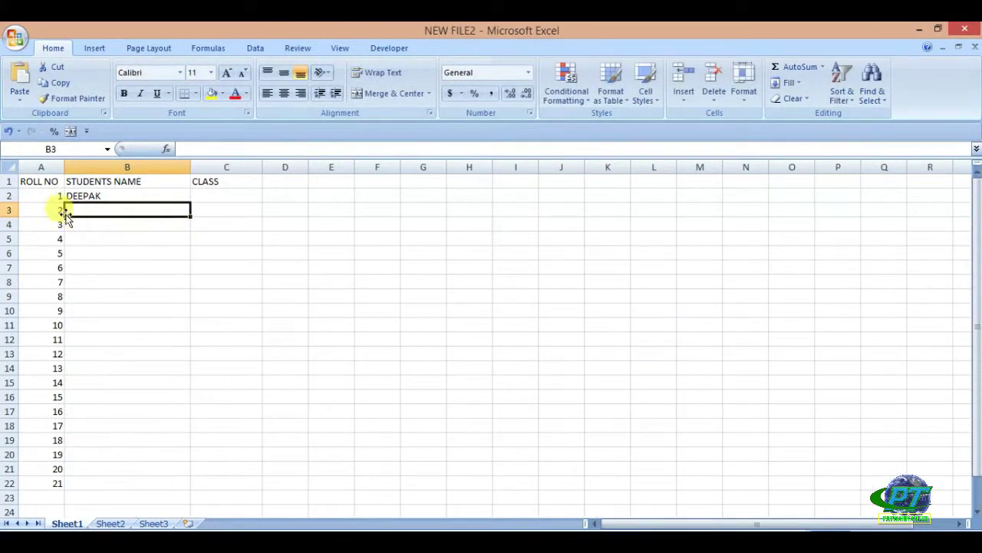
Step: Copy the B2 lookup formula down to B22 to fill all student names
left_click(78, 198)
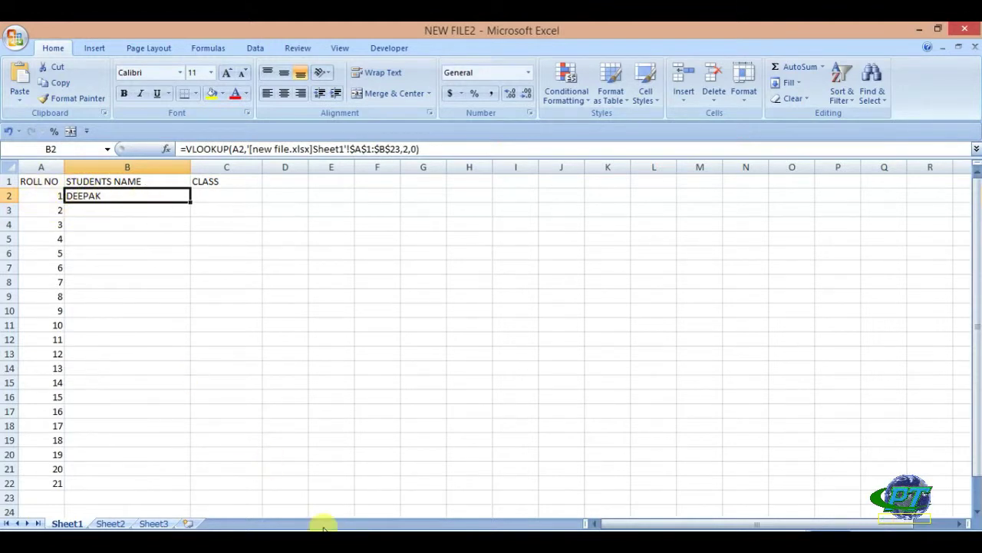
mouse_move(433, 545)
left_click(351, 487)
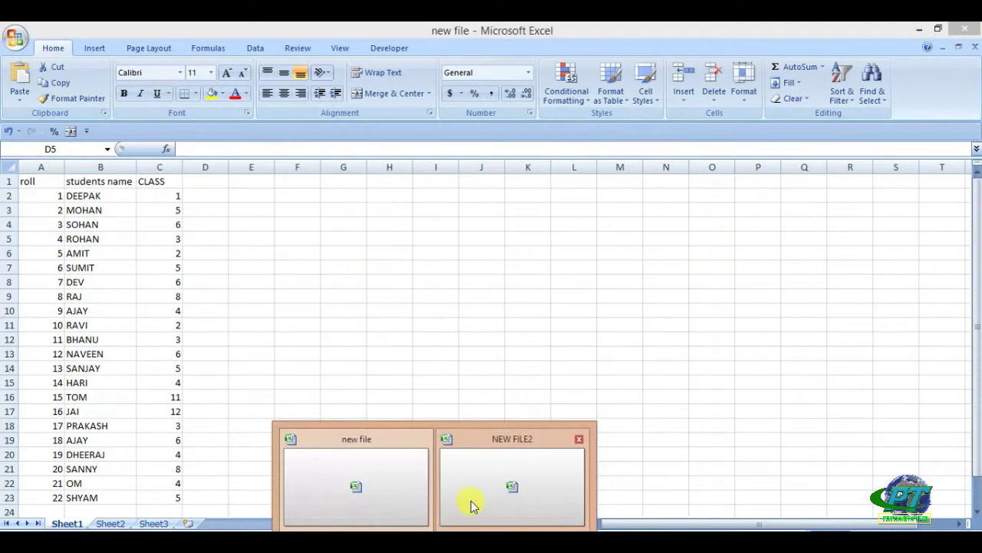
left_click(466, 502)
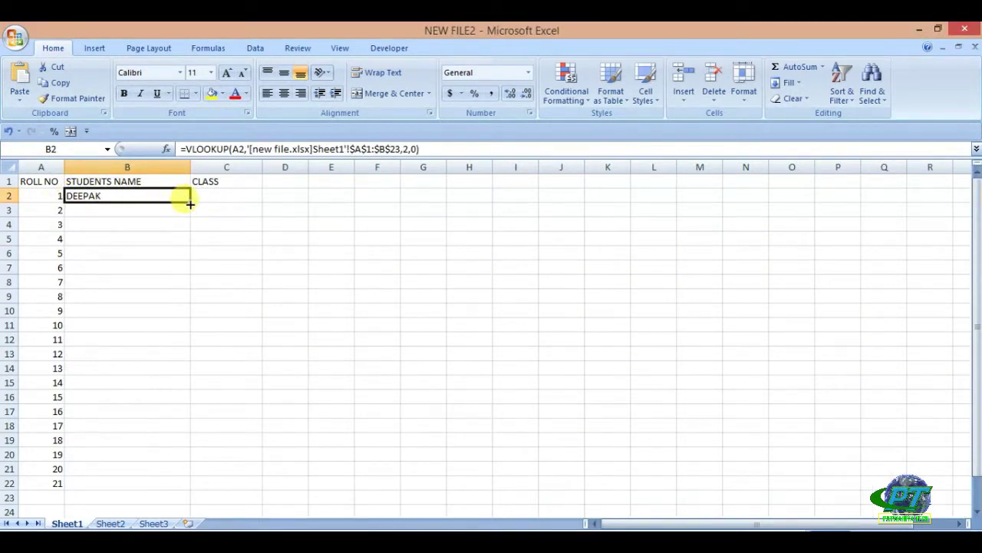
mouse_move(190, 213)
left_mouse_down()
mouse_move(184, 488)
mouse_move(181, 477)
left_mouse_up()
left_click(286, 352)
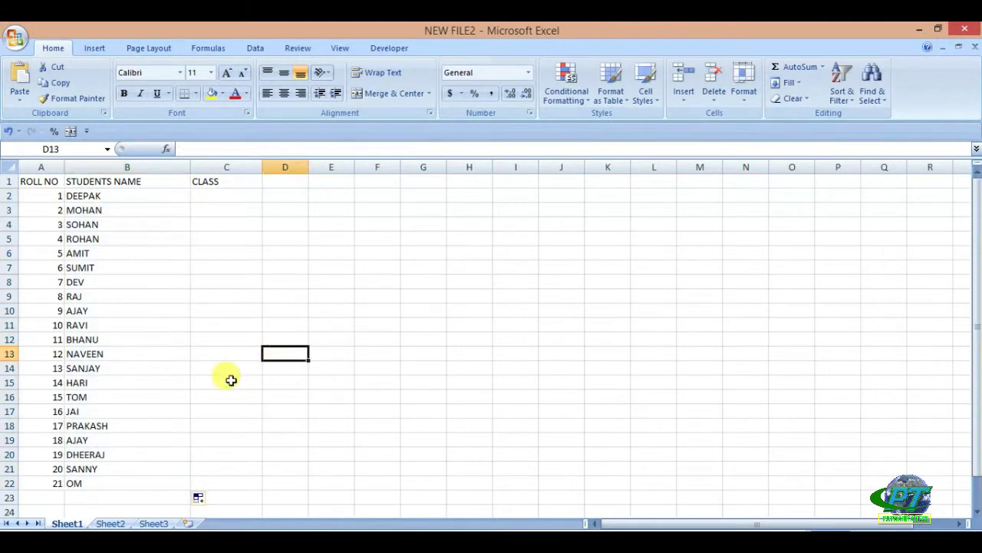
Step: Test the lookup by changing A7 to 2, then 3, then back to 6
left_click(57, 269)
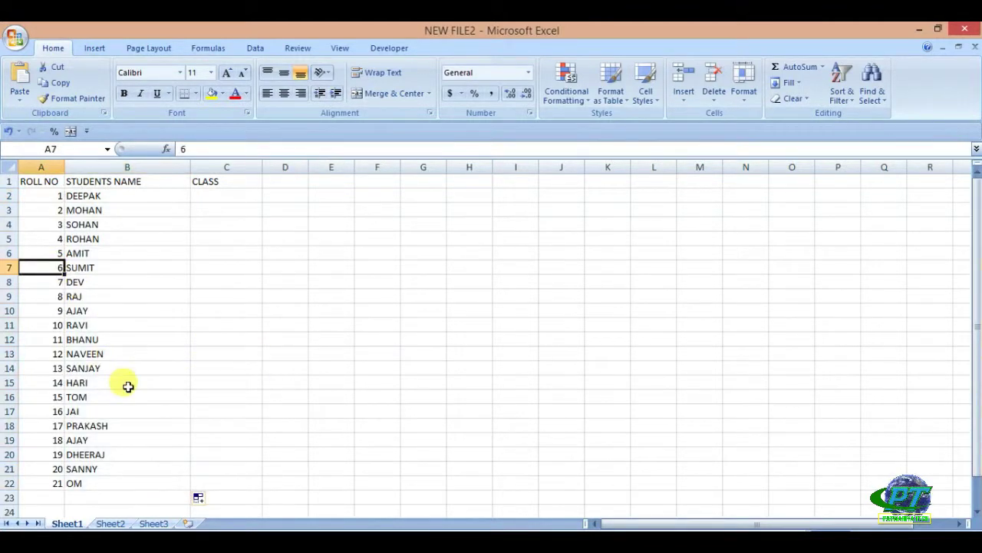
type("2")
left_click(222, 380)
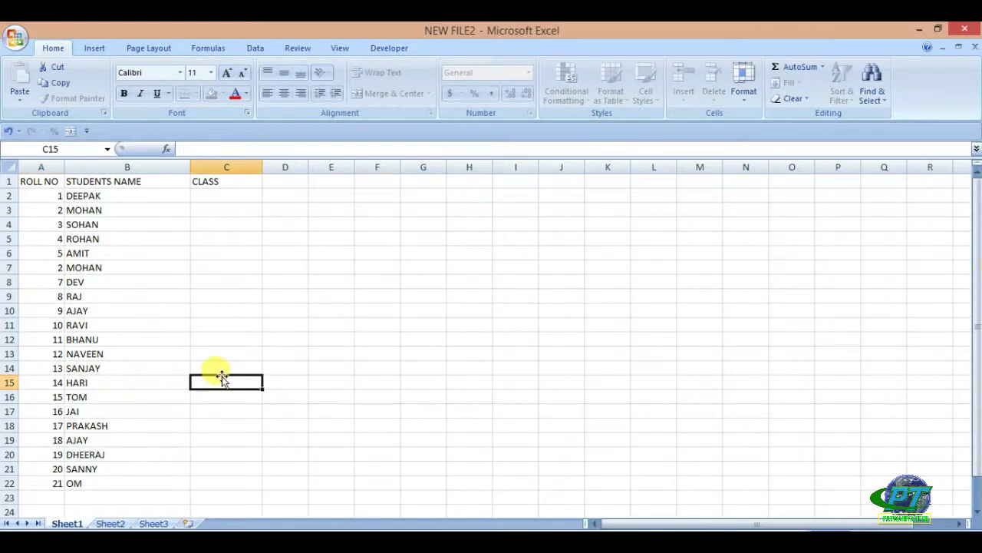
left_click(61, 267)
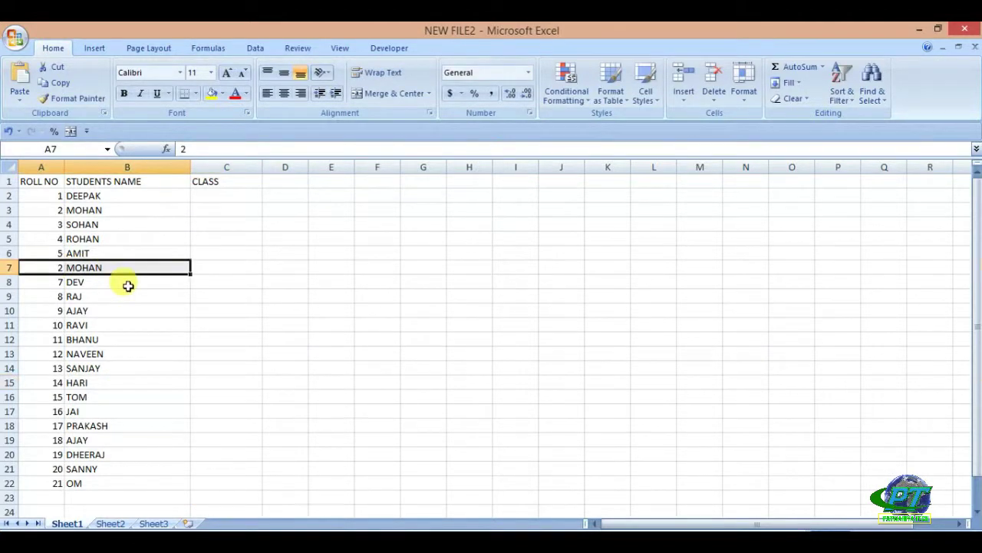
type("3")
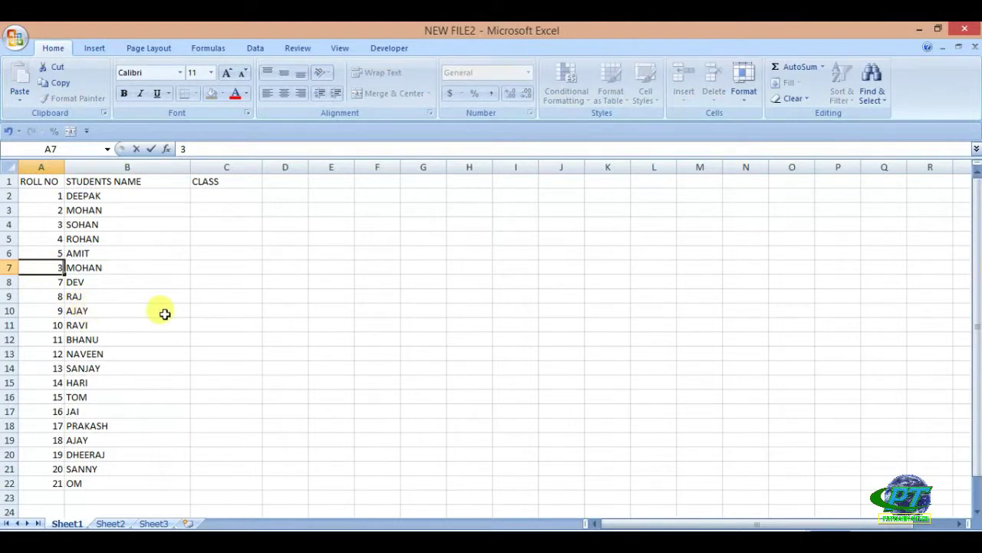
left_click(196, 310)
left_click(53, 268)
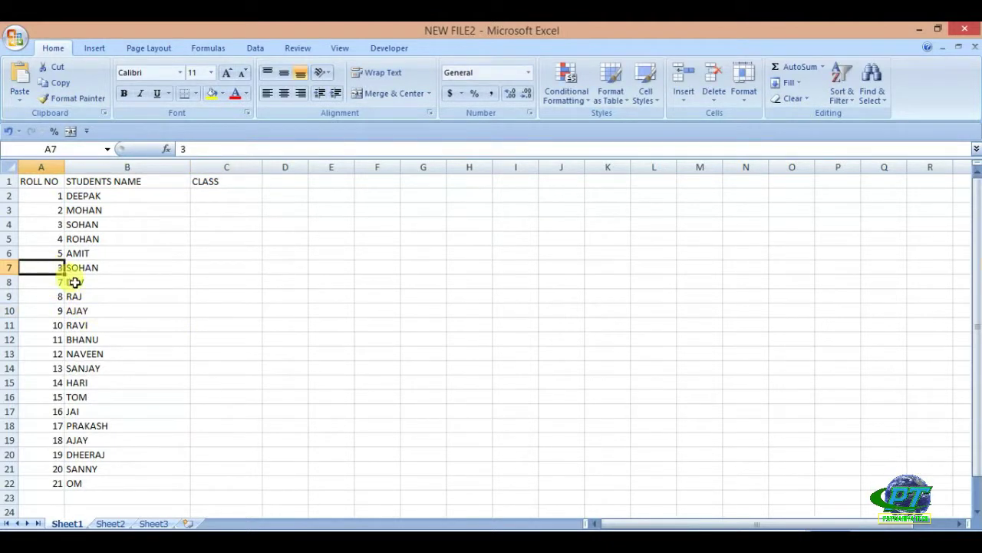
type("6")
left_click(201, 295)
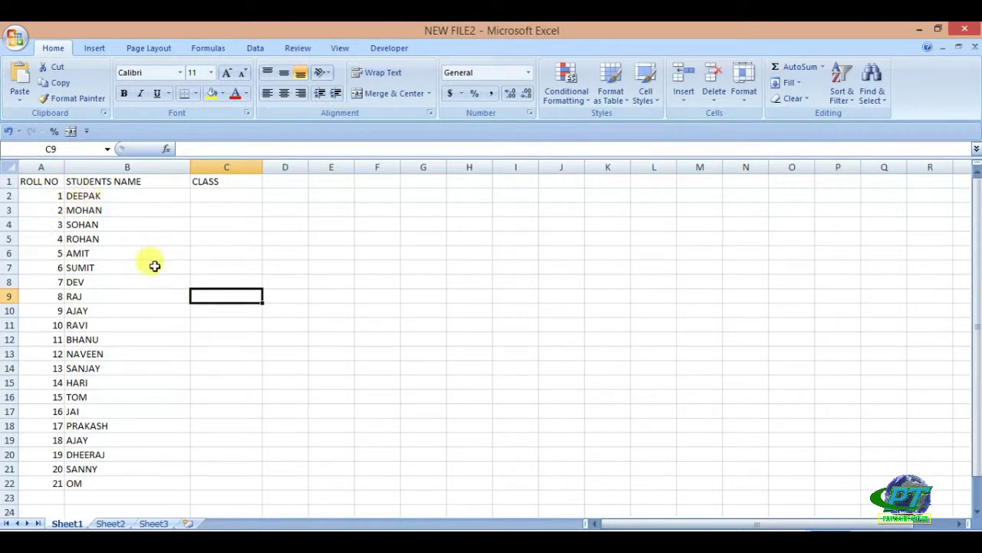
left_click(362, 499)
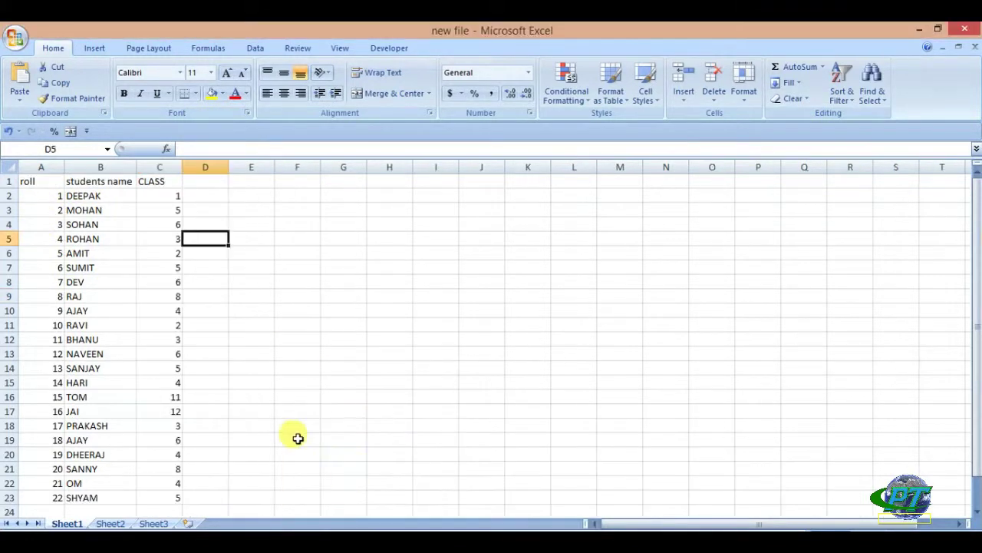
left_click(83, 196)
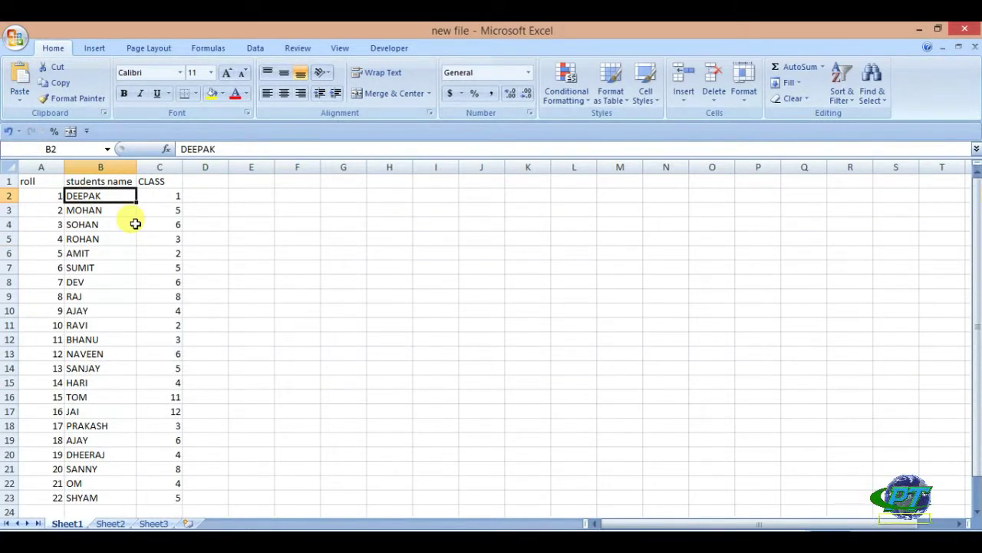
type("RAVI KUMAR")
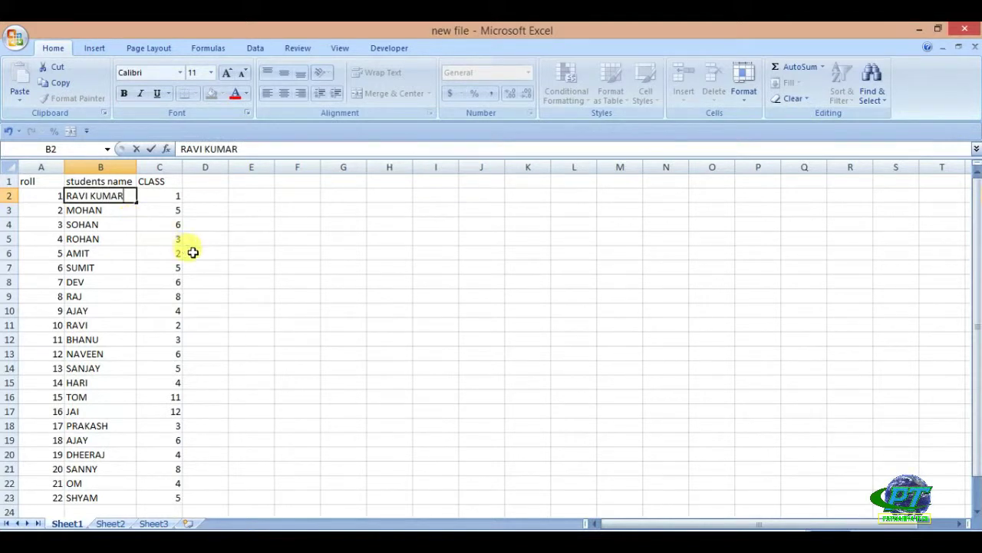
left_click(211, 227)
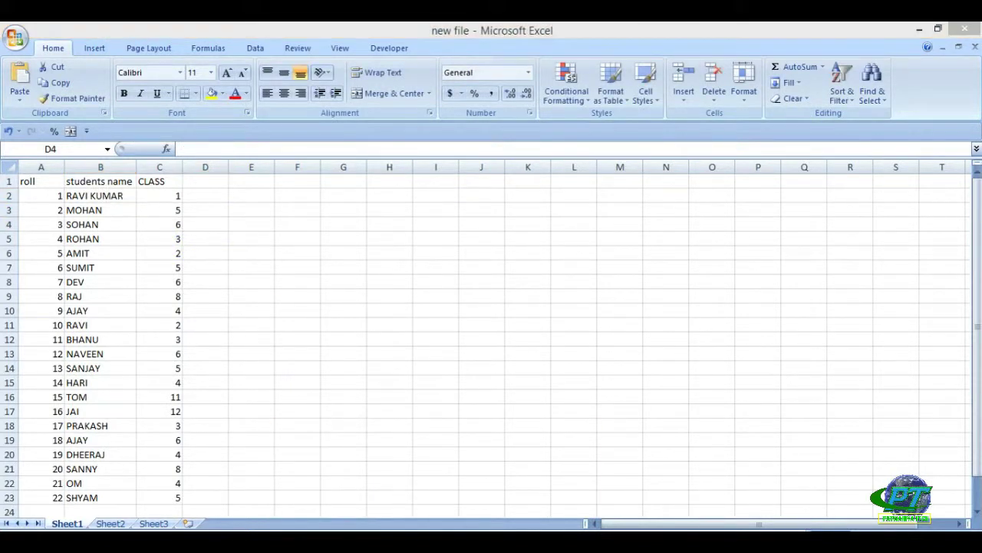
Step: In NEW FILE2, check the lookup formulas in B2, B13 and B18, then select table A1:C22
left_click(478, 498)
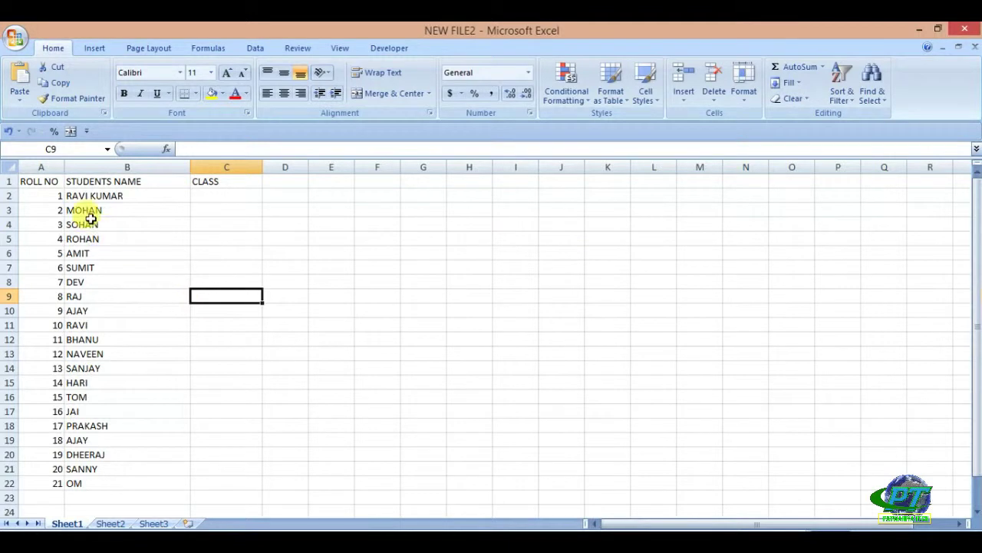
left_click(77, 196)
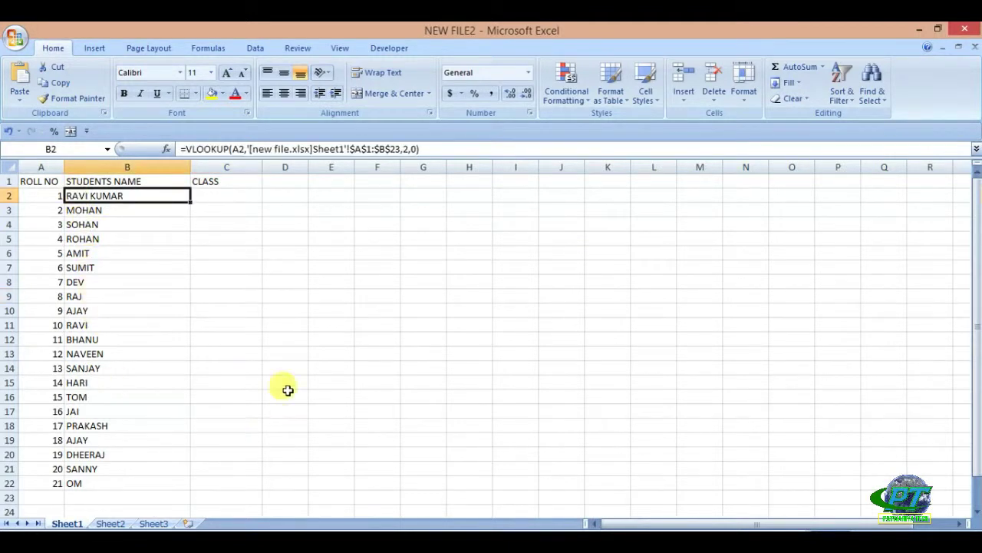
left_click(139, 353)
left_click(137, 424)
left_click(122, 495)
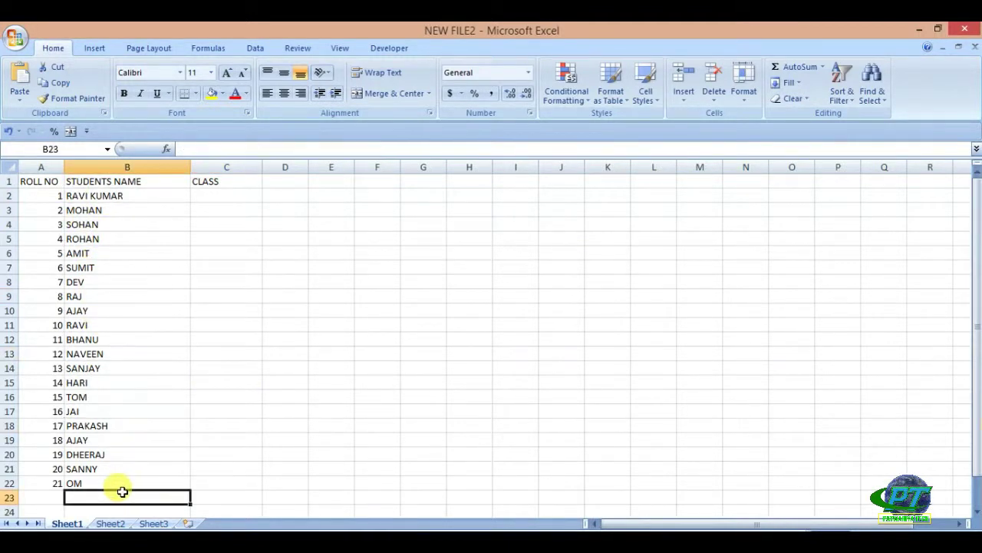
left_click_drag(115, 483, 57, 195)
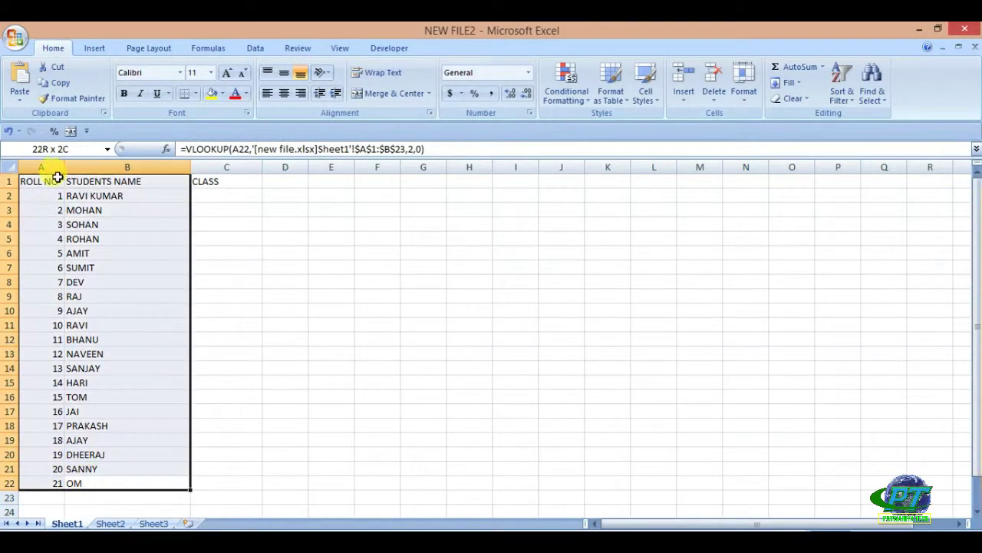
left_click(242, 478)
left_click_drag(241, 478, 20, 181)
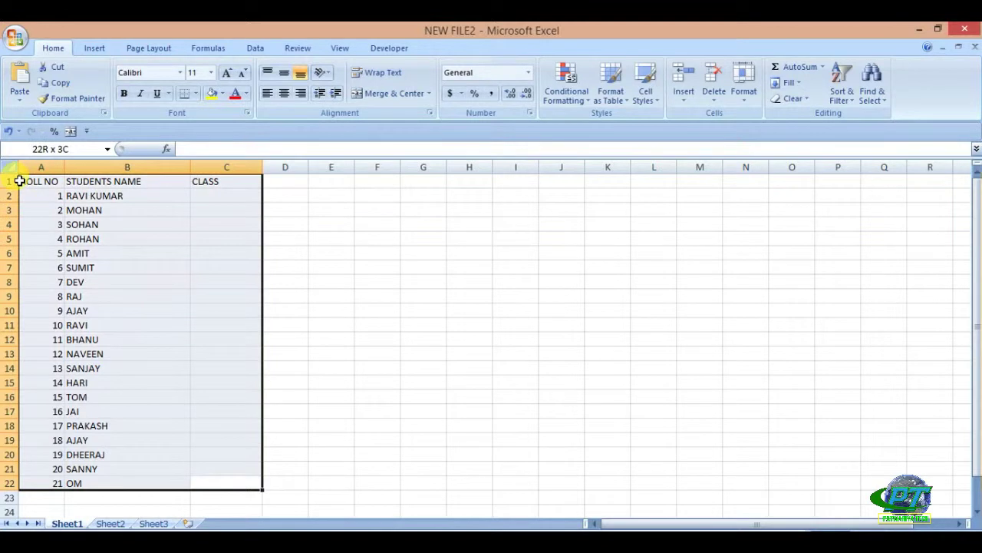